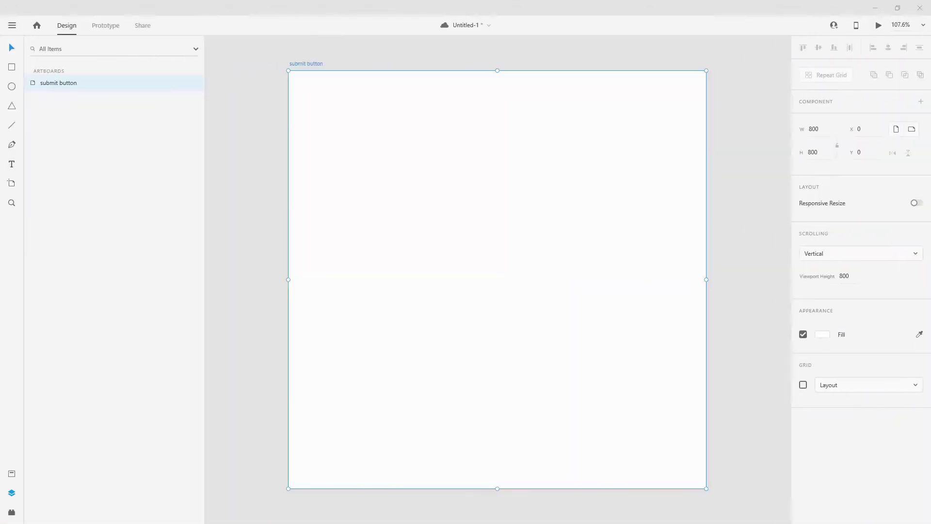
Check the artboard's width and height values and save the document.
click(824, 130)
click(823, 151)
key(ctrl+s)
Draw a rectangle on the artboard and size it to 500 × 120.
click(10, 68)
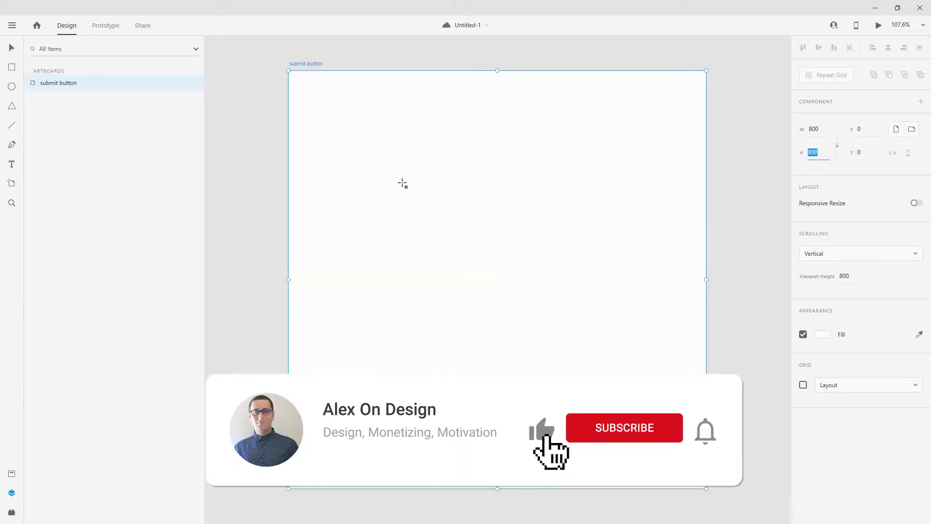
mouse_move(403, 183)
mouse_down()
mouse_move(624, 239)
mouse_move(607, 241)
mouse_up()
click(818, 130)
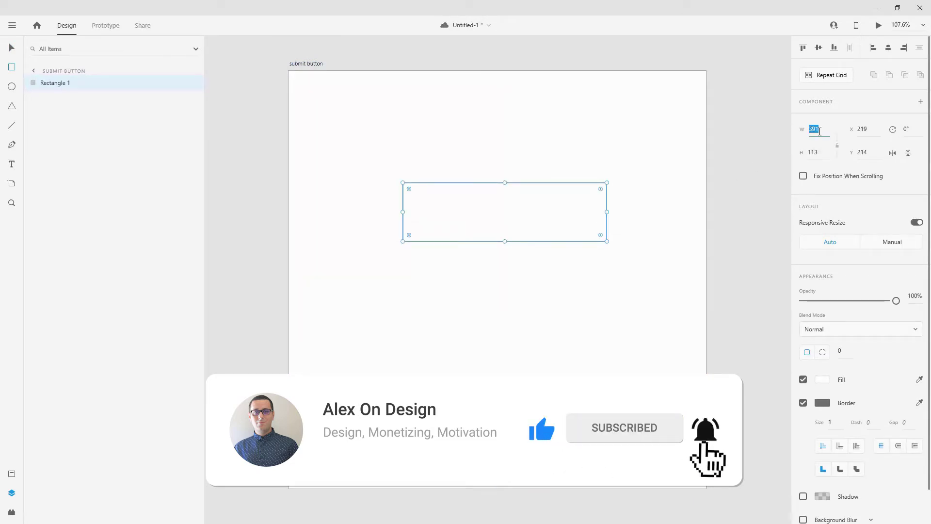
text(500)
key(Tab)
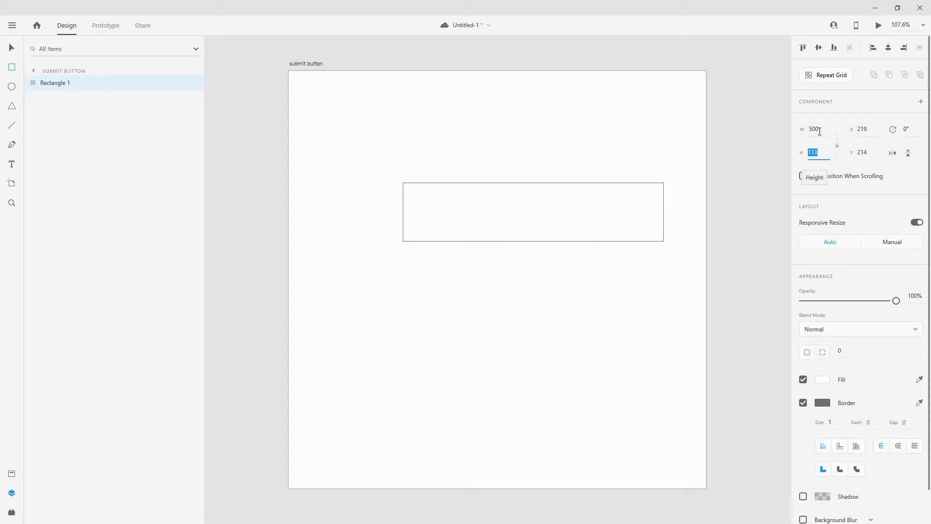
text(120)
key(Return)
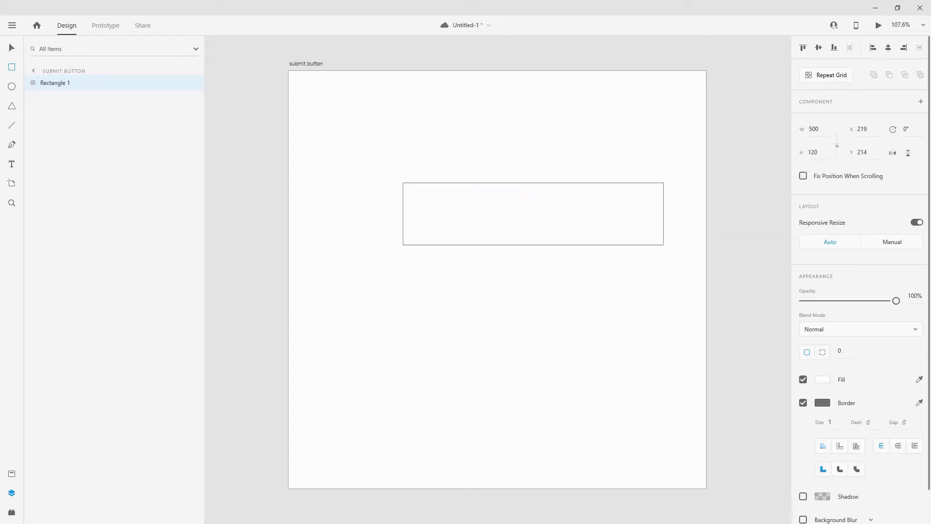
Centre the rectangle horizontally and vertically, and give it corner radius 100.
click(886, 47)
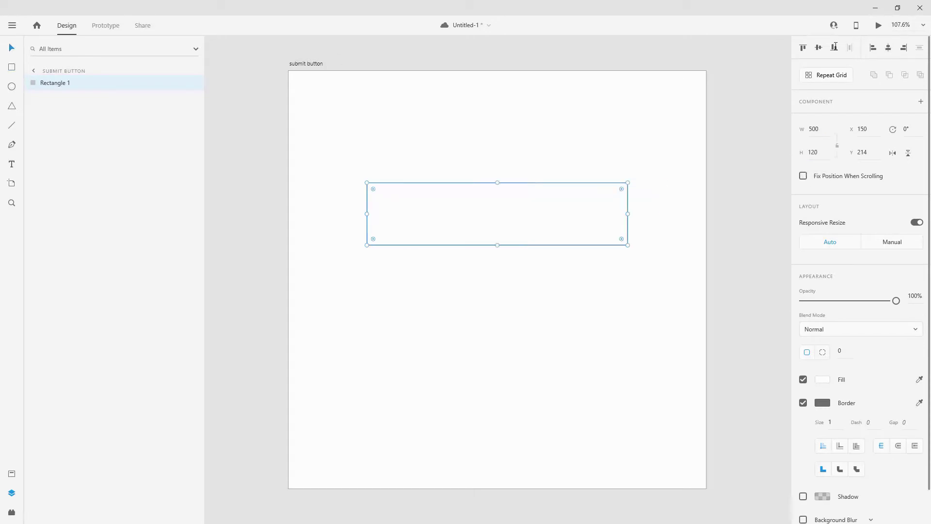
click(819, 47)
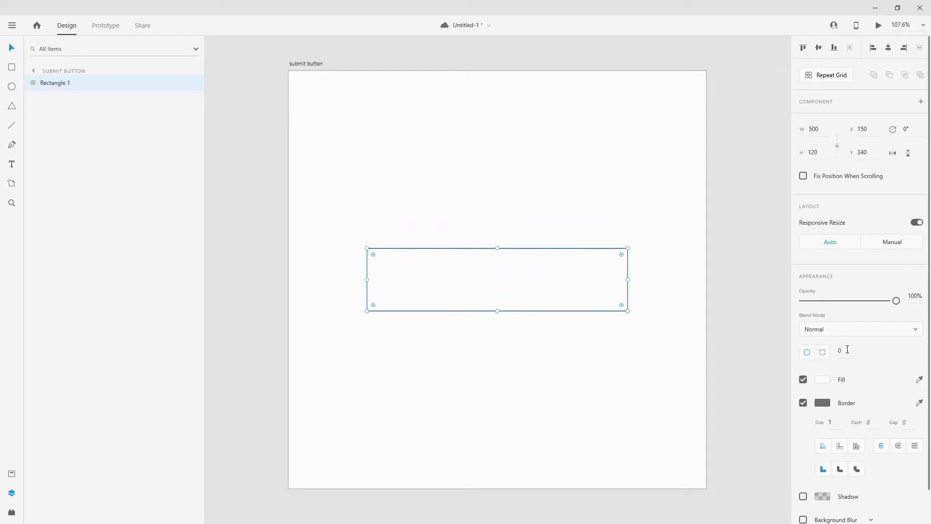
text(100)
key(Return)
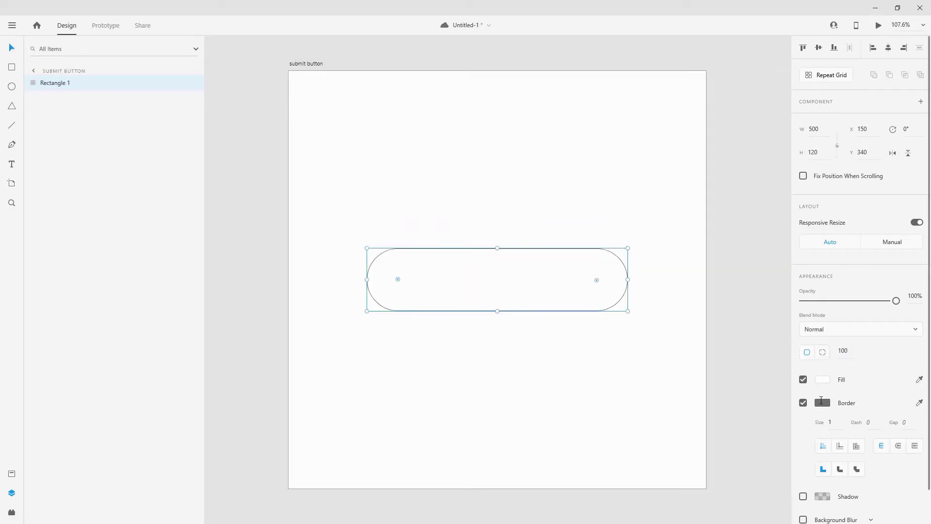
Remove the rectangle's border and rename its layer to btn_bg.
click(805, 403)
click(61, 83)
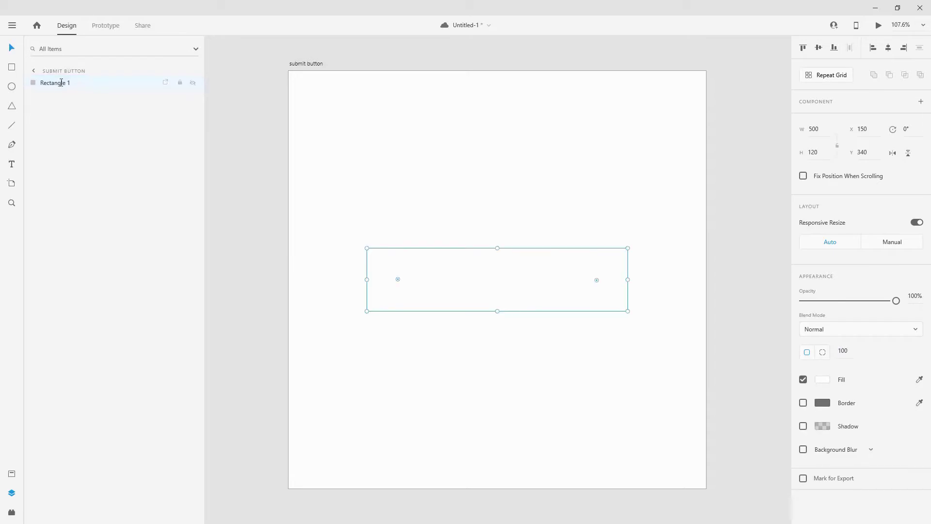
double_click(61, 83)
text(btn)
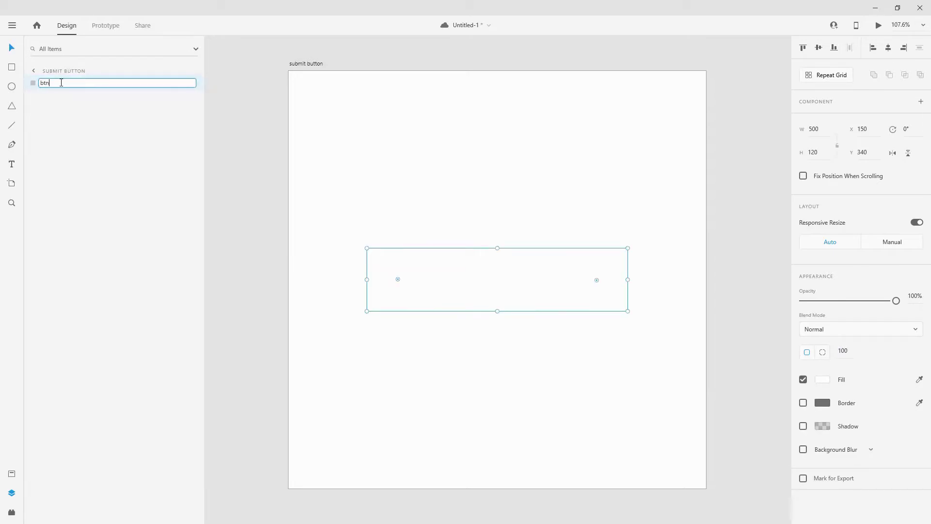
text(_bg)
key(Return)
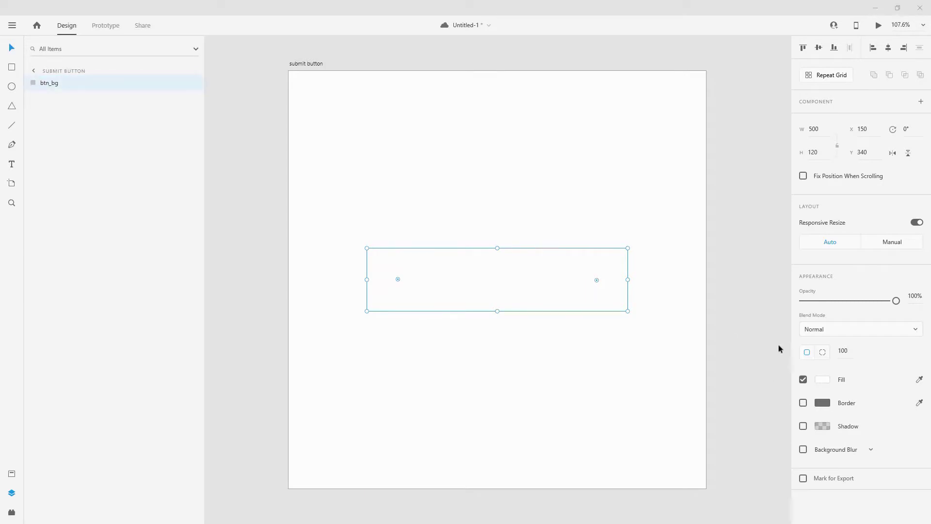
Fill the pill with blue #3152AC.
click(823, 379)
text(#3152AC)
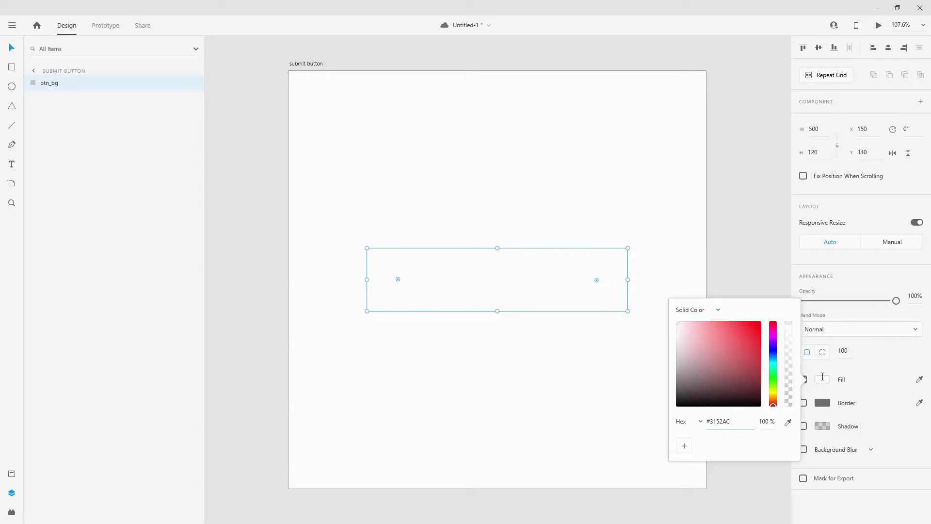
key(Return)
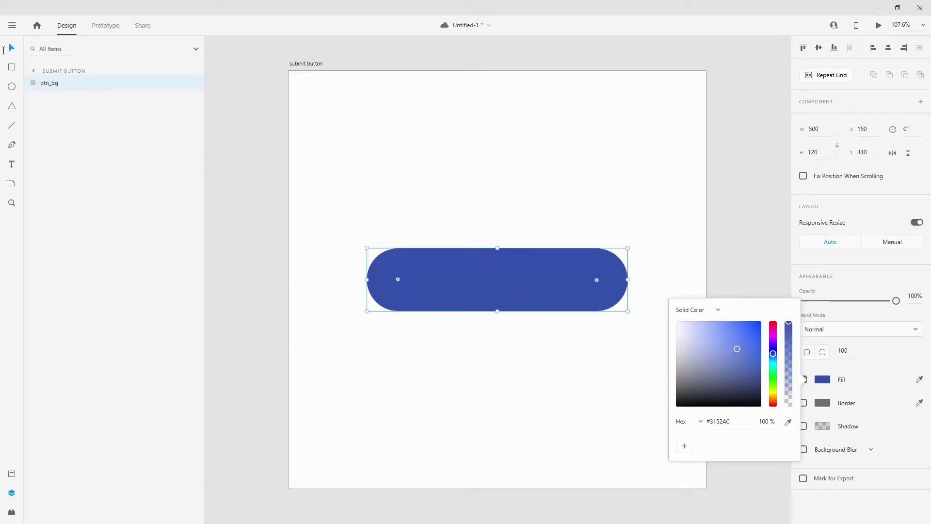
click(12, 45)
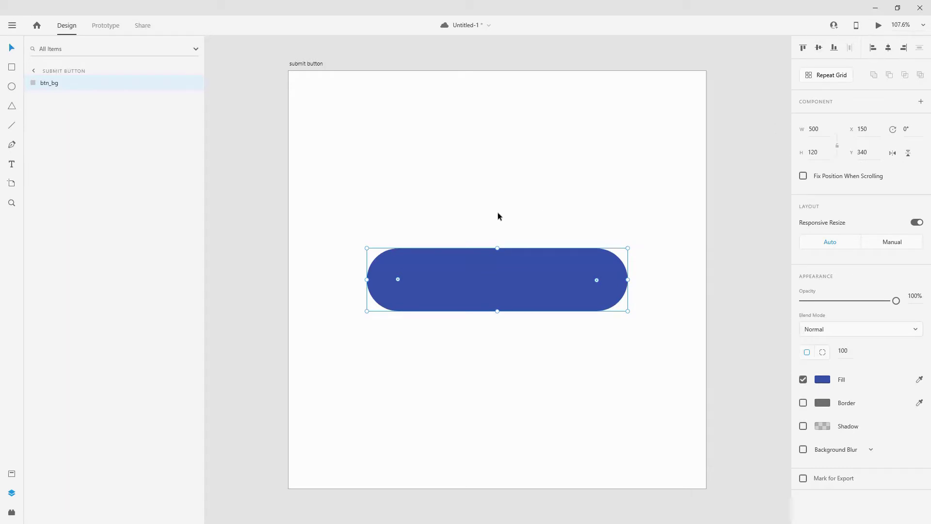
Drag two vertical guides from the submit button artboard onto the pill's left and right edges.
click(292, 224)
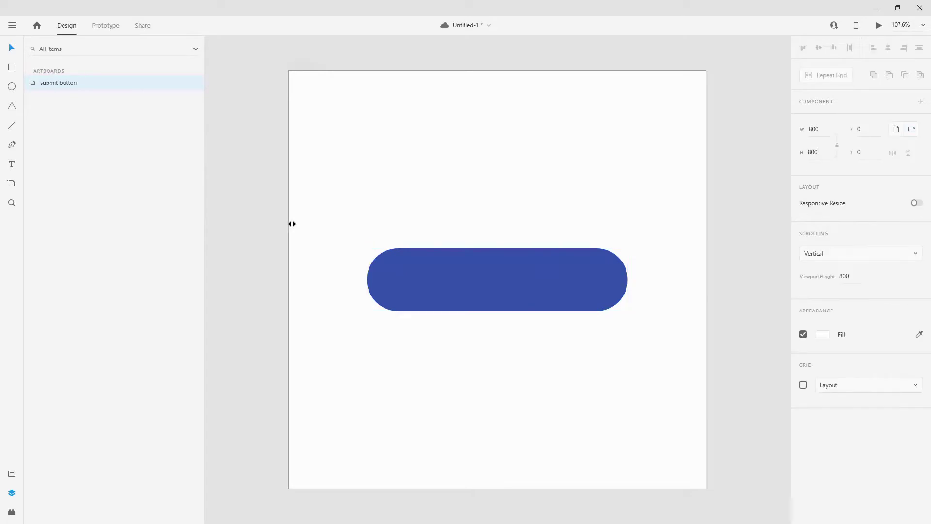
drag(292, 224, 367, 214)
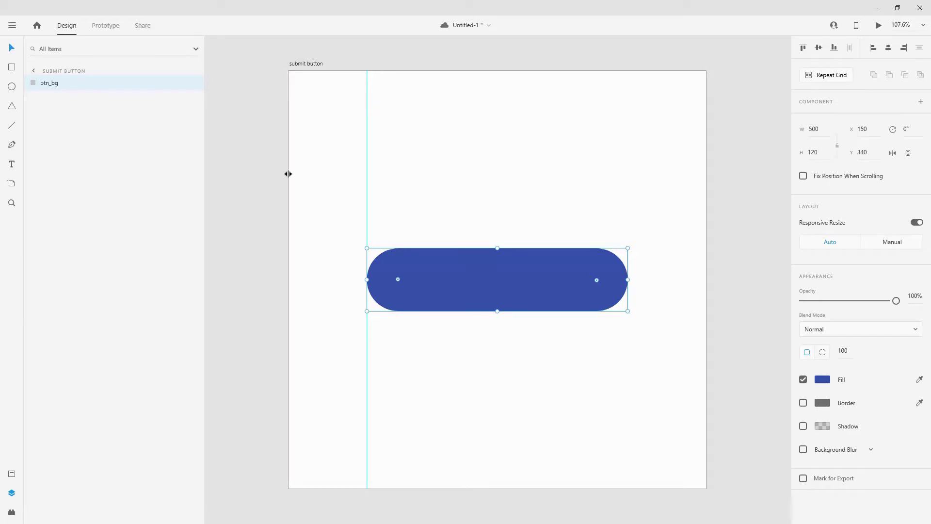
drag(285, 210, 627, 209)
click(498, 290)
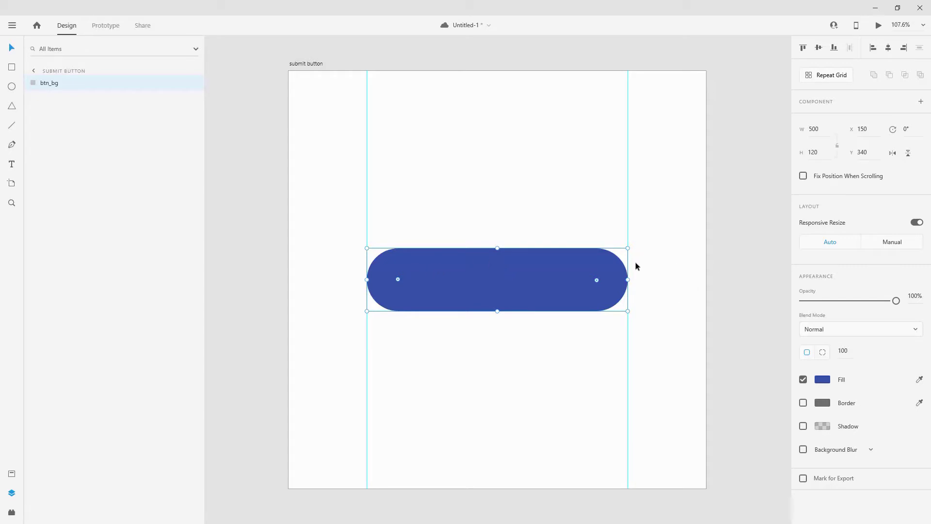
Add a text layer reading 'Submit' inside the blue pill.
key(t)
click(466, 269)
text(S)
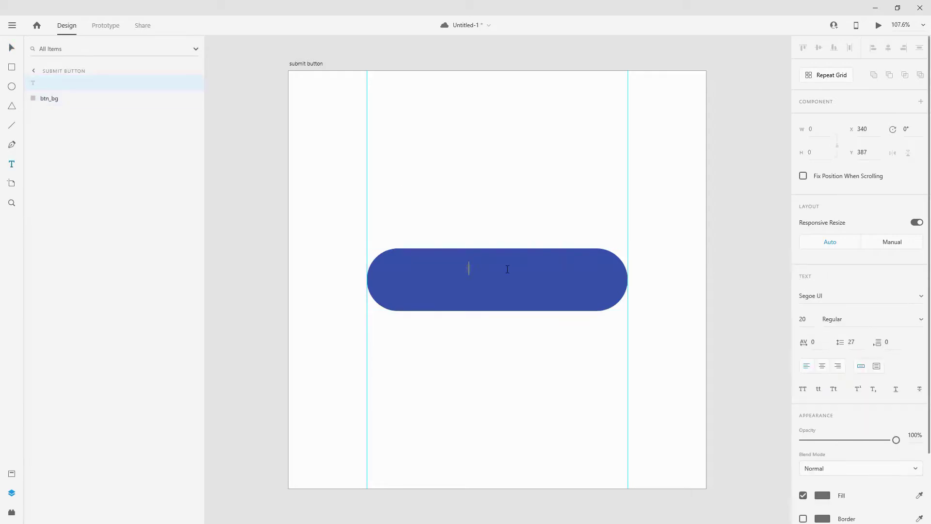
text(ubmit)
Style the Submit label white, Open Sans, size 36, centre-aligned.
key(ctrl+a)
click(822, 495)
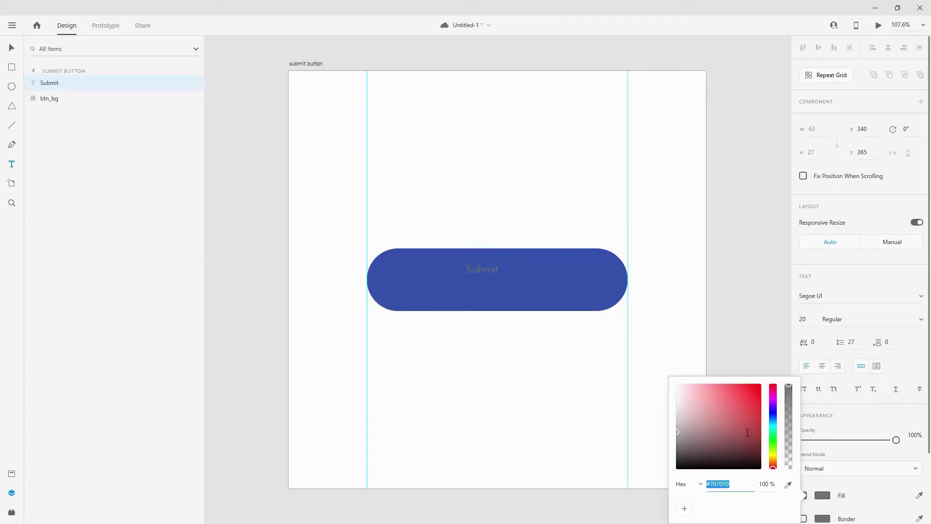
click(853, 299)
text(Open Sans)
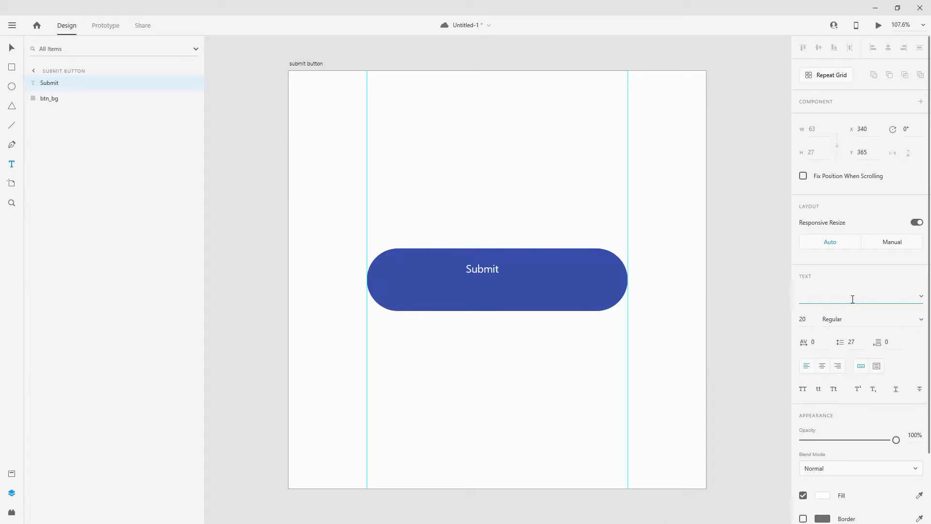
key(Return)
click(806, 319)
text(36)
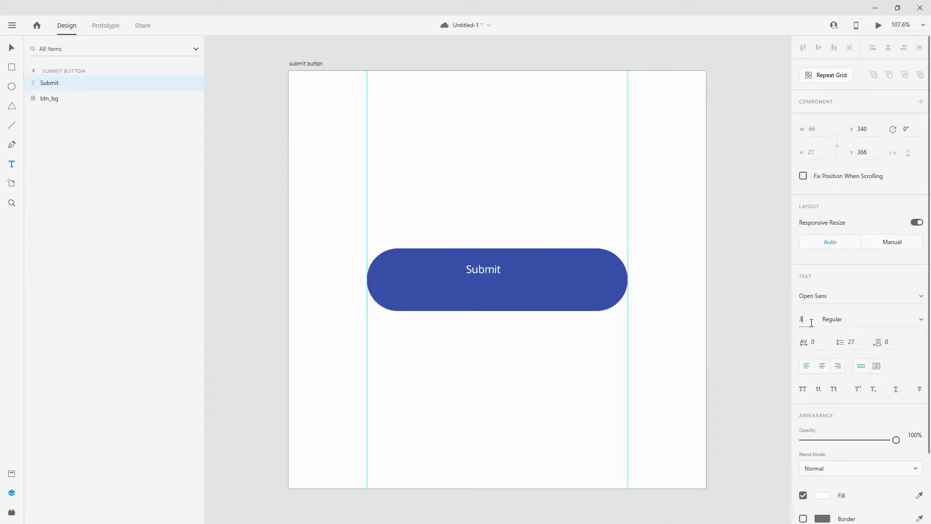
key(Return)
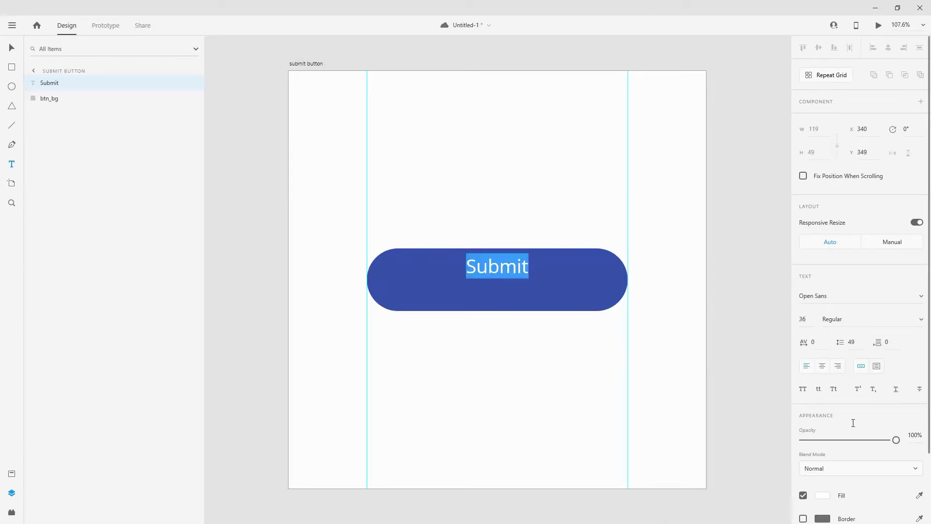
click(822, 366)
key(Escape)
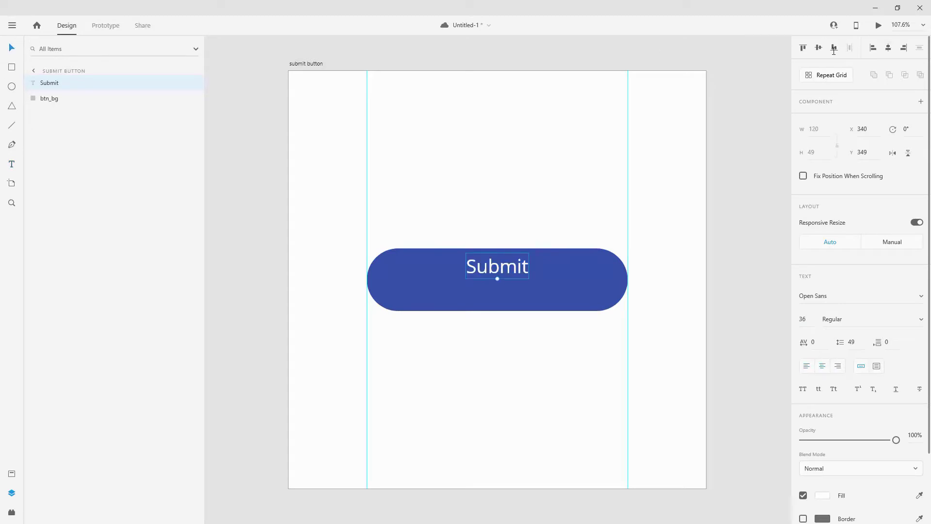
Centre the label vertically, then group it with btn_bg as 'submit btn'.
click(887, 49)
shift+click(49, 98)
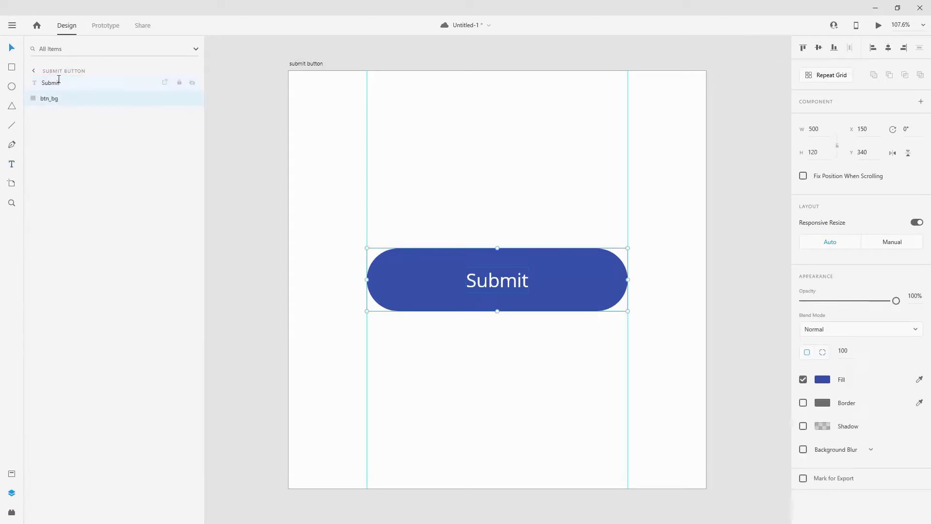
key(ctrl+g)
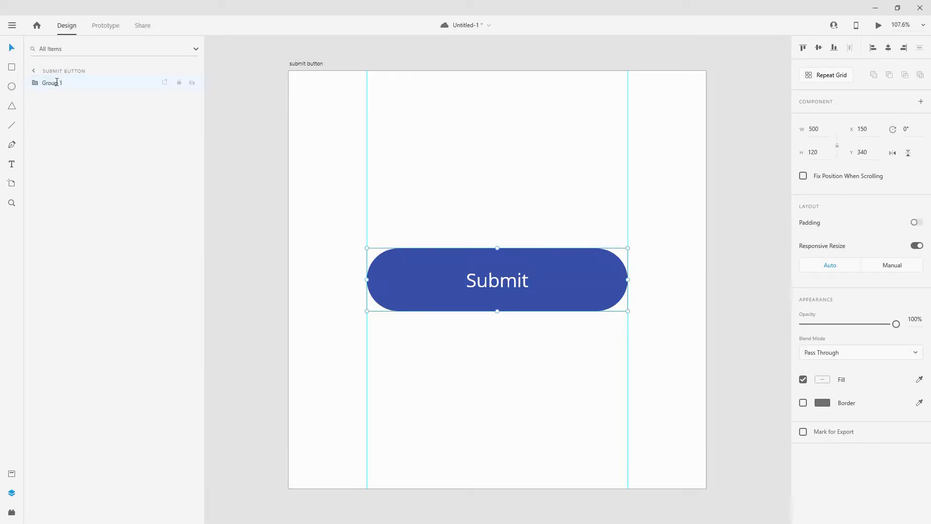
double_click(57, 83)
text(submit btn)
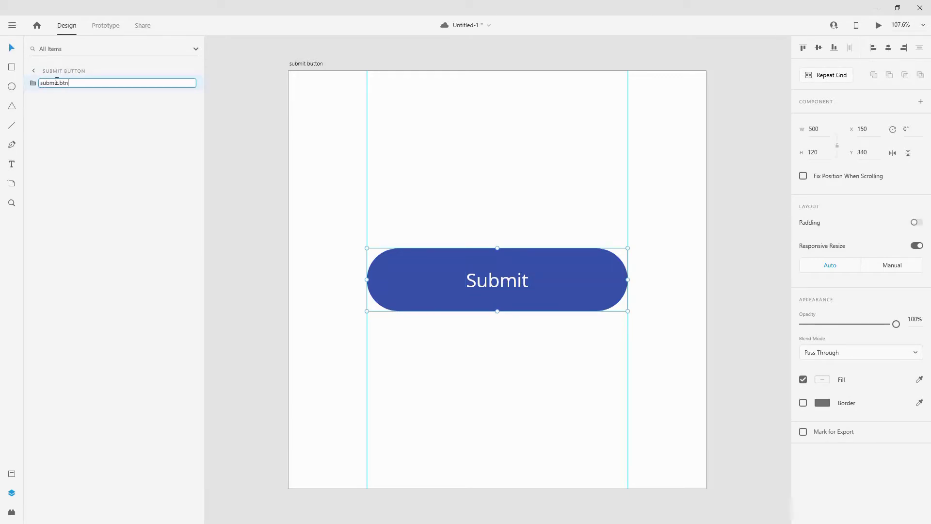
key(Return)
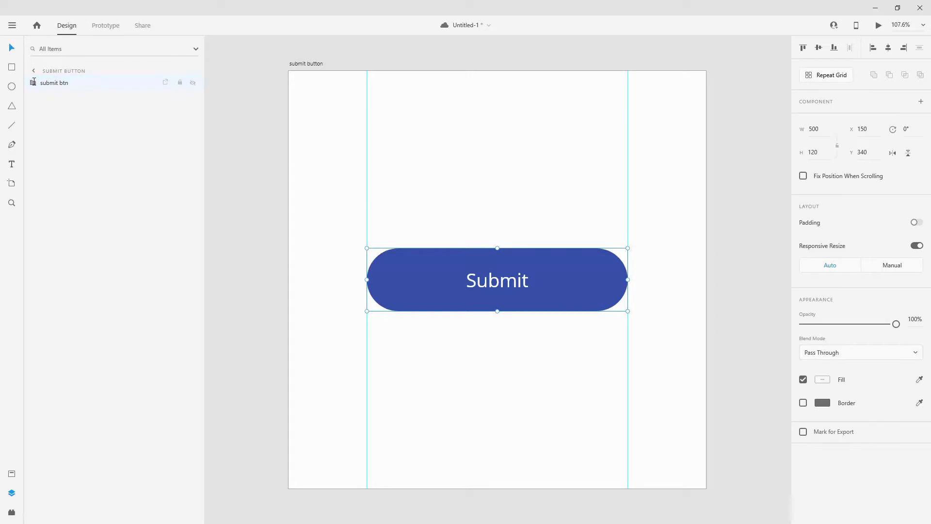
Duplicate btn_bg out of the group above it, then hide the submit btn group.
click(34, 81)
click(57, 114)
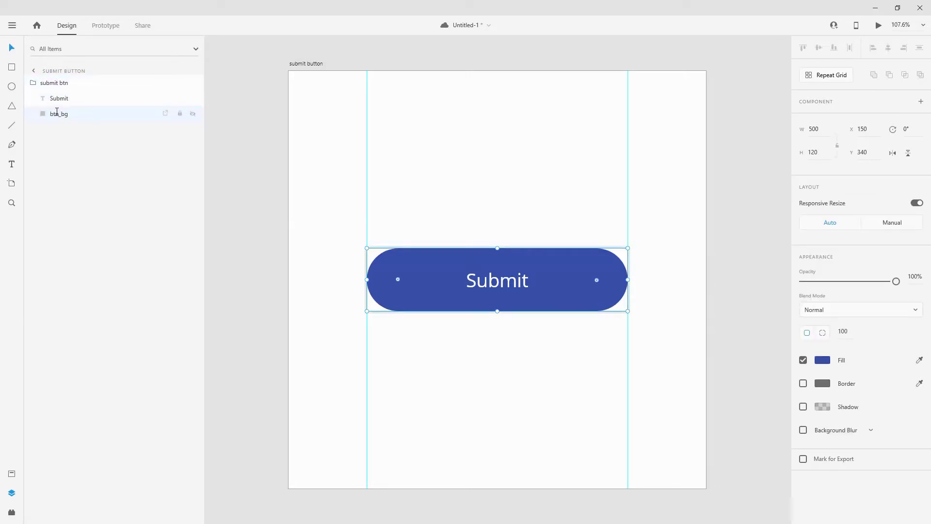
key(ctrl+d)
drag(66, 83, 65, 77)
click(78, 94)
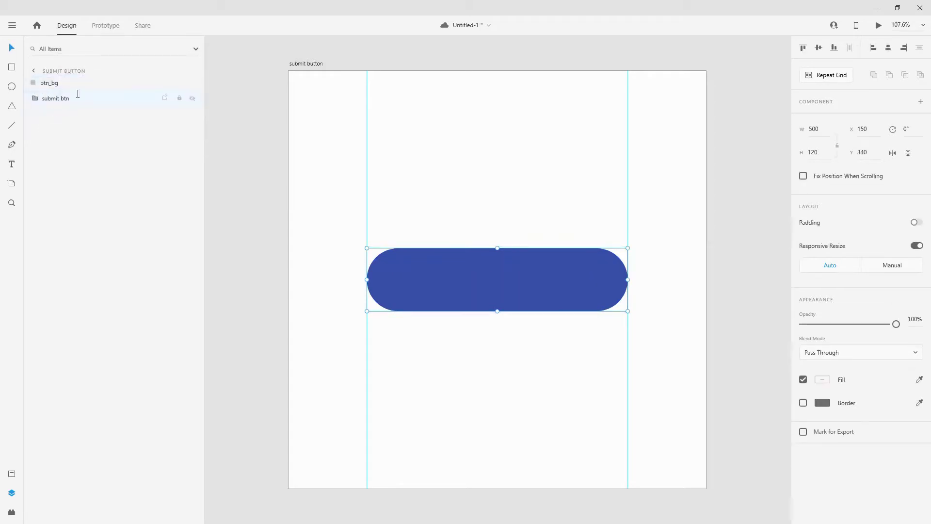
click(192, 98)
Rename the btn_bg copy to 'circle 2', set its width to 120, and centre it horizontally.
double_click(57, 83)
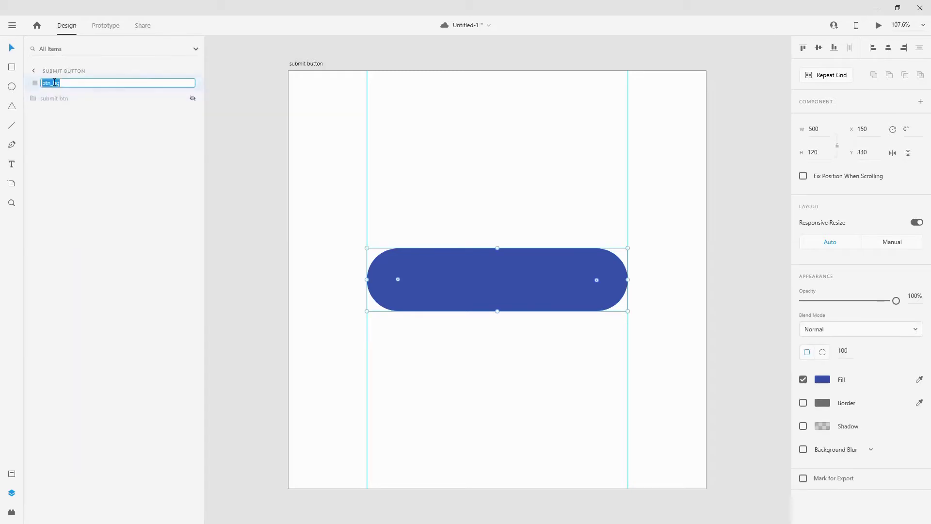
text(circle)
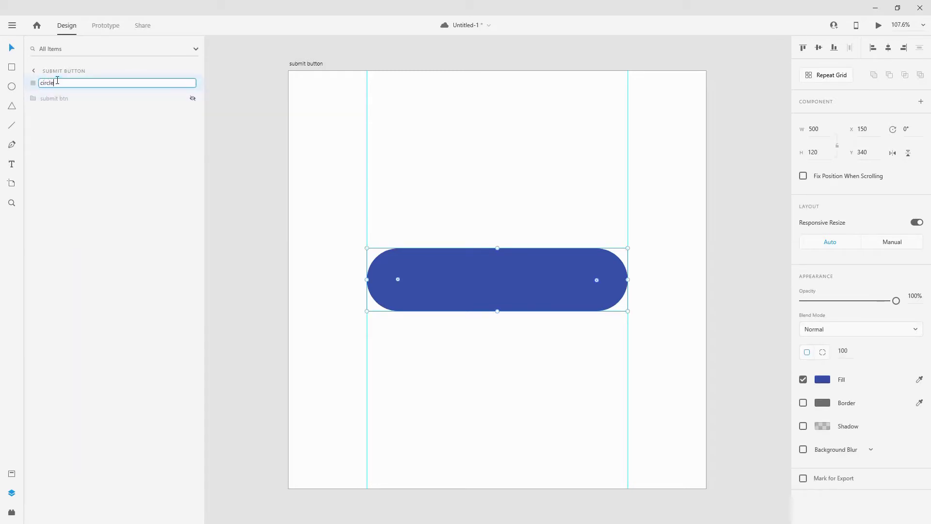
text( 2)
key(Return)
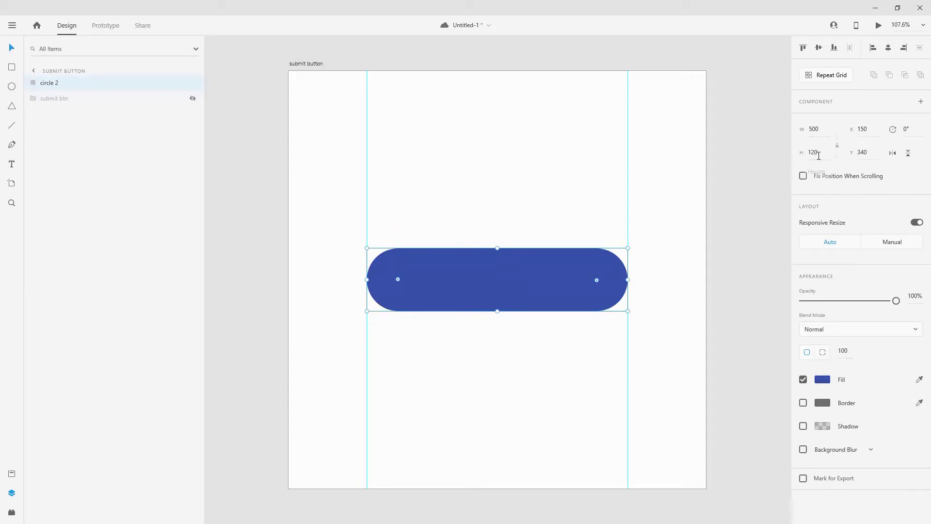
click(820, 130)
text(120)
key(Return)
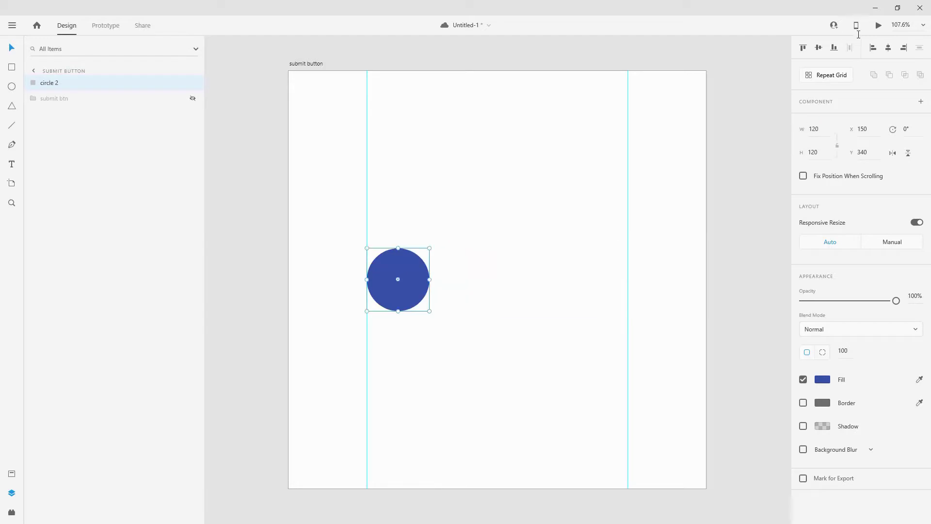
click(888, 47)
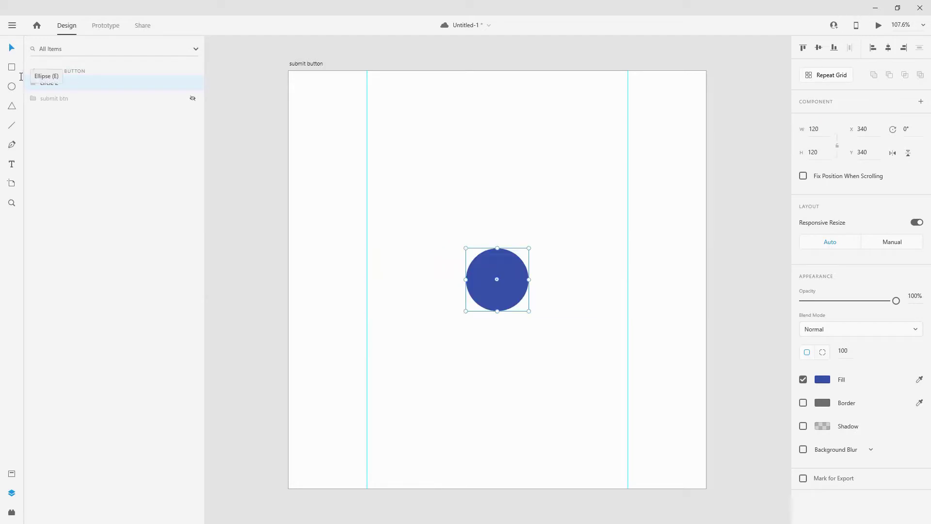
Duplicate the circle as 'circle 1' and move it left to X 150.
key(ctrl+d)
double_click(46, 77)
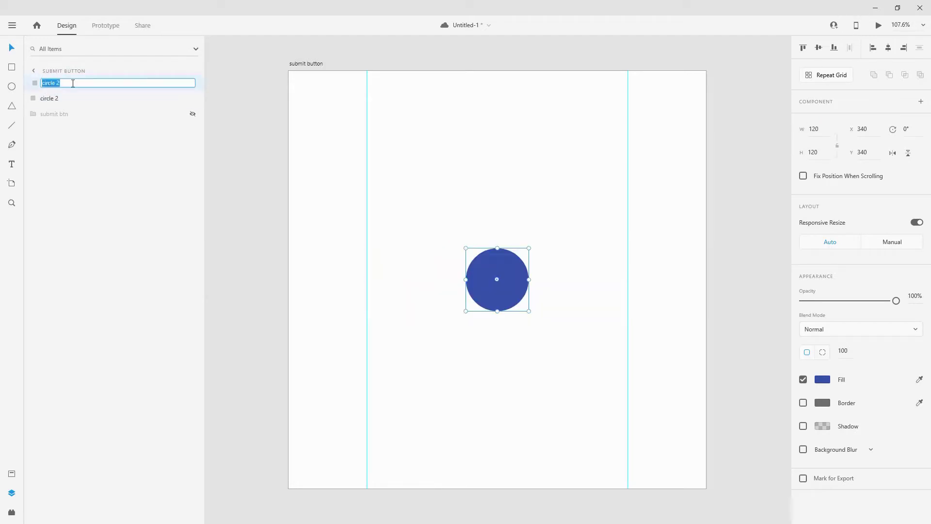
click(137, 82)
key(Return)
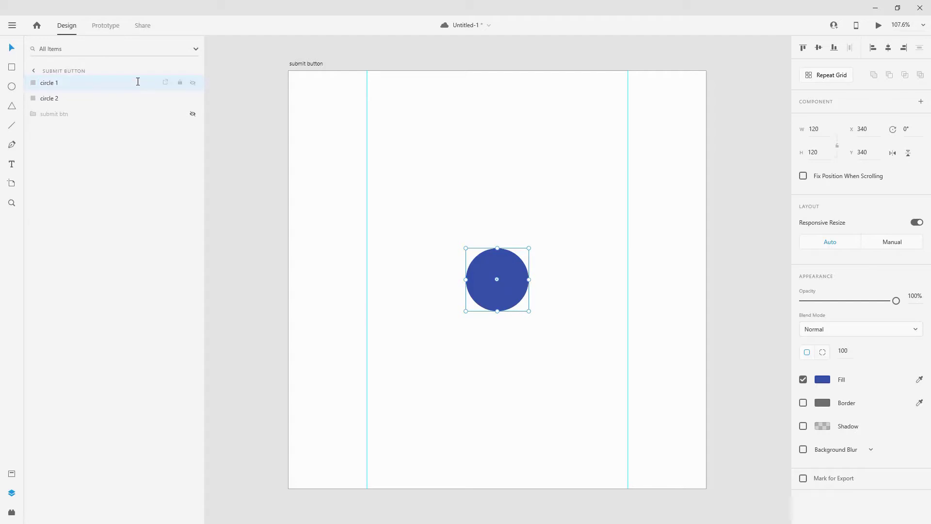
drag(511, 271, 413, 270)
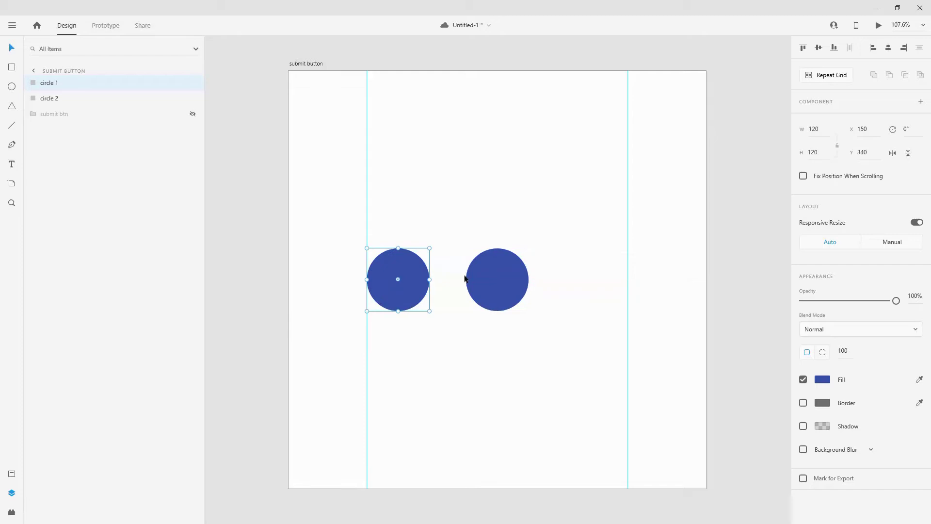
Duplicate circle 2, move the copy right, and rename it 'circle 3'.
click(62, 103)
key(ctrl+d)
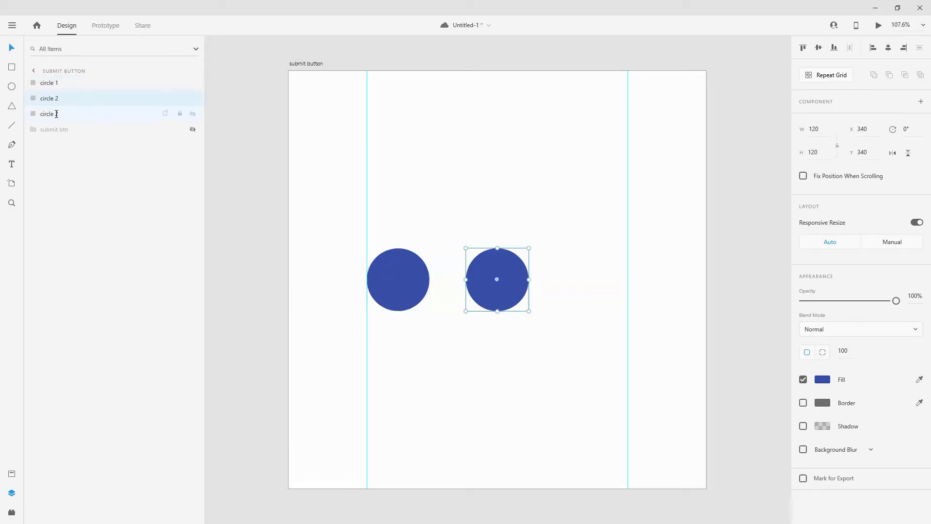
click(59, 110)
key(shift+Right)
key(shift+Right)
key(shift+Right)
key(shift+Right)
key(shift+Right)
key(shift+Right)
key(shift+Right)
key(shift+Right)
key(shift+Right)
key(shift+Right)
key(shift+Right)
key(shift+Right)
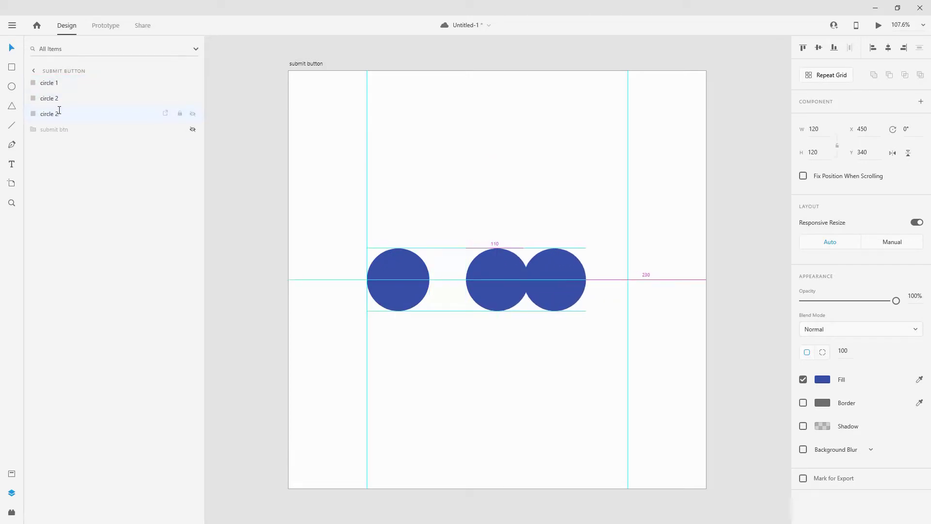
drag(570, 272, 611, 271)
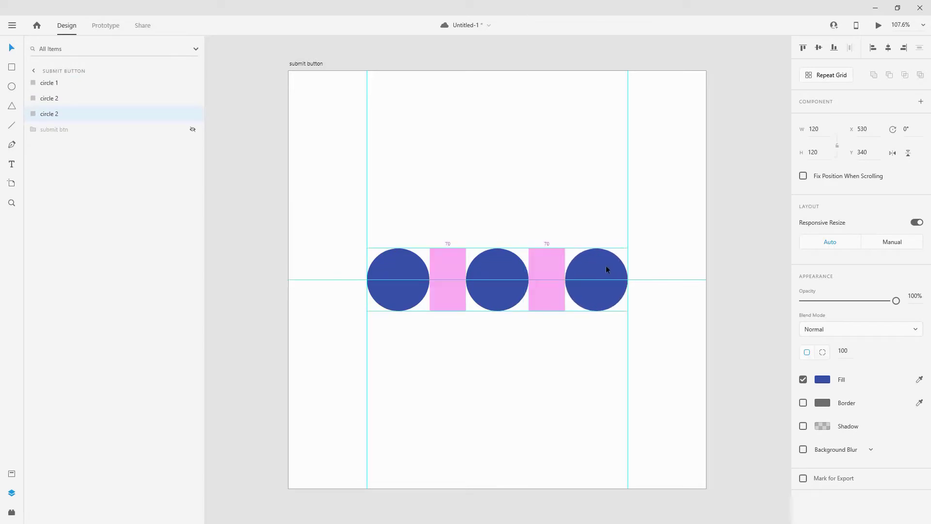
double_click(52, 114)
click(60, 107)
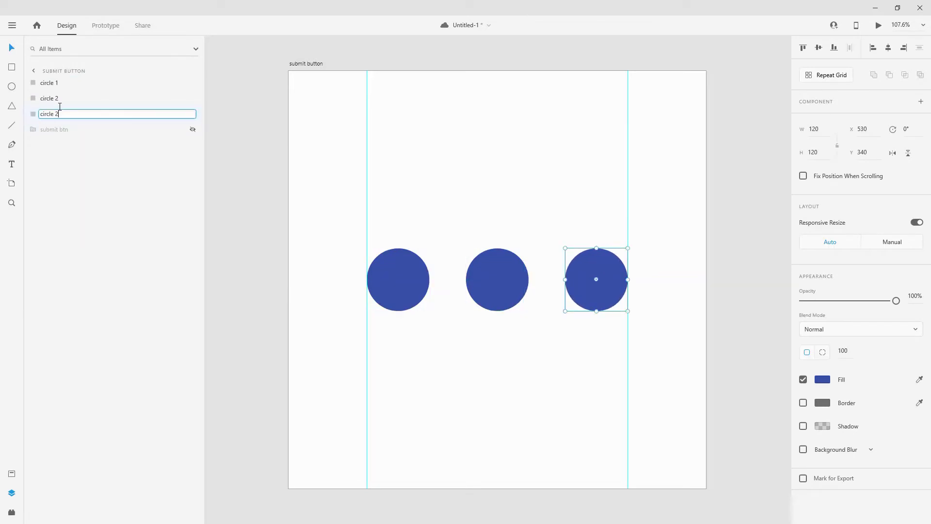
key(BackSpace)
text(3)
key(Return)
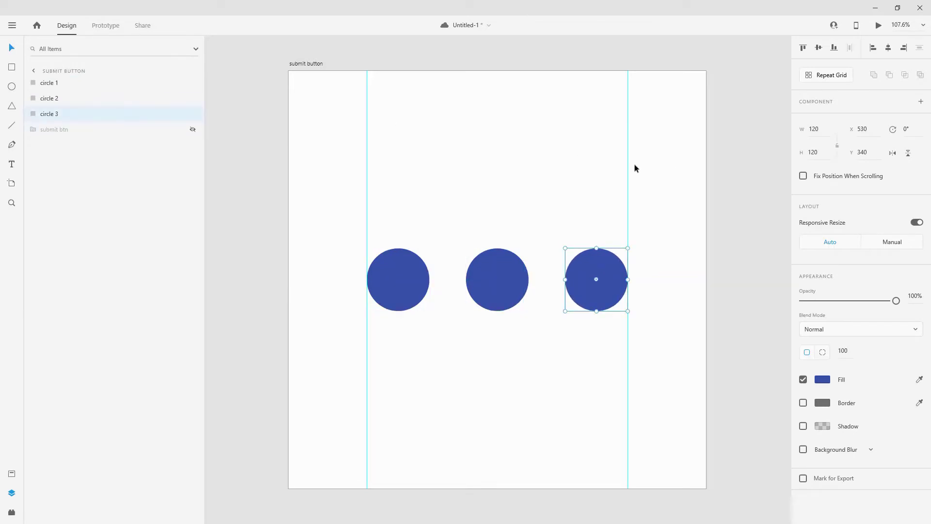
Stack the three circles at the horizontal centre and group them as 'circles'.
shift+click(79, 83)
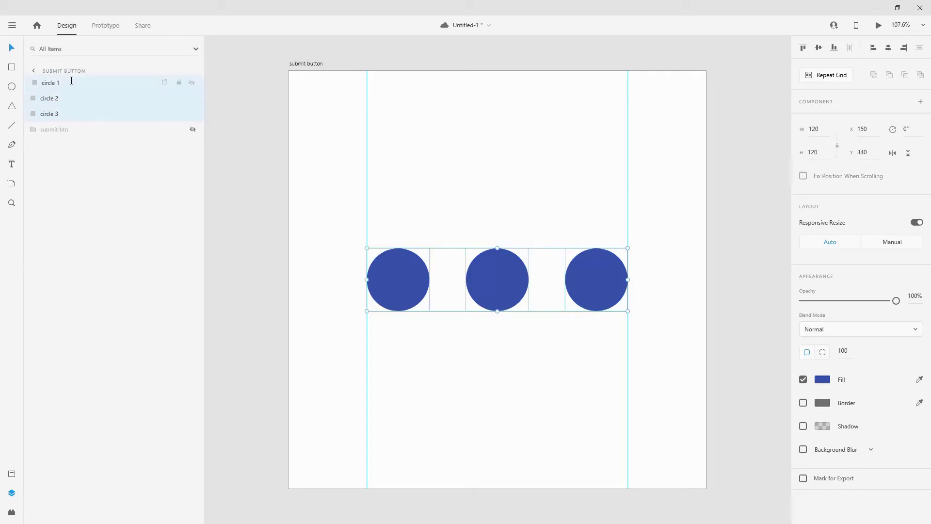
click(889, 48)
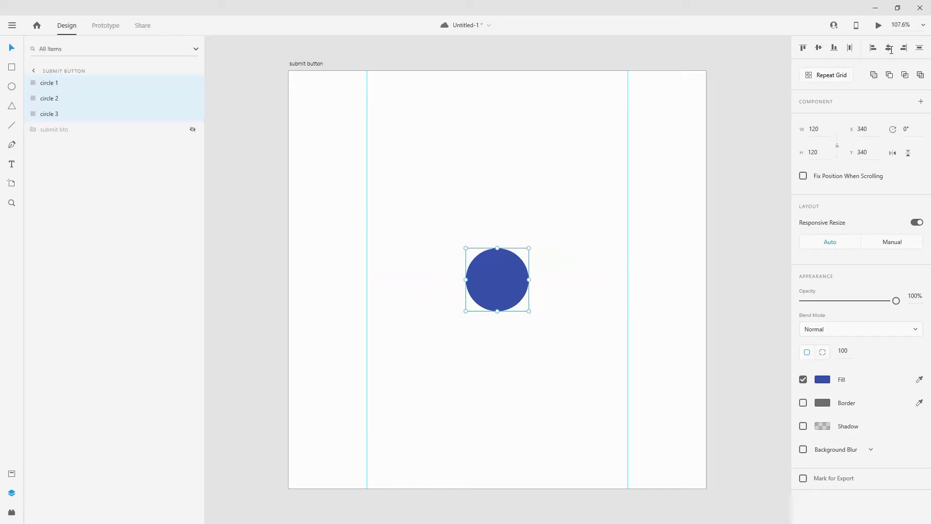
key(ctrl+g)
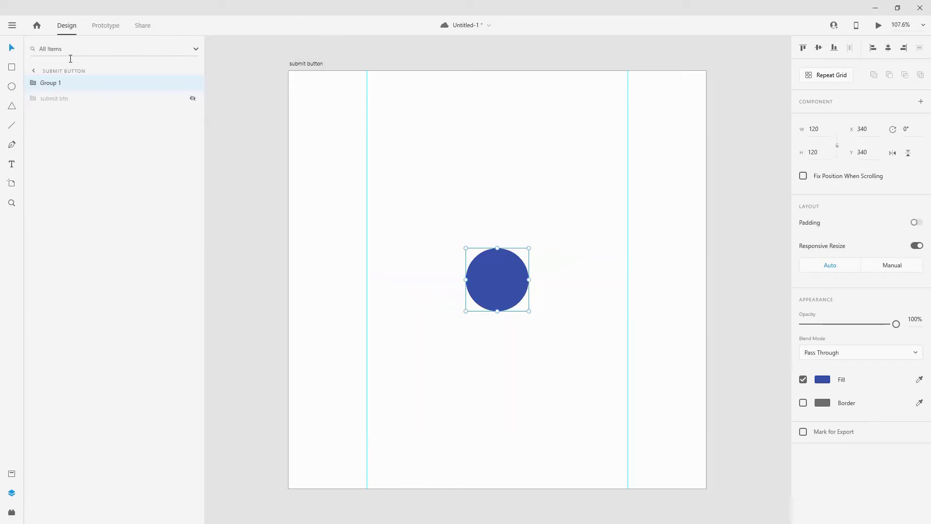
double_click(51, 83)
text(circ)
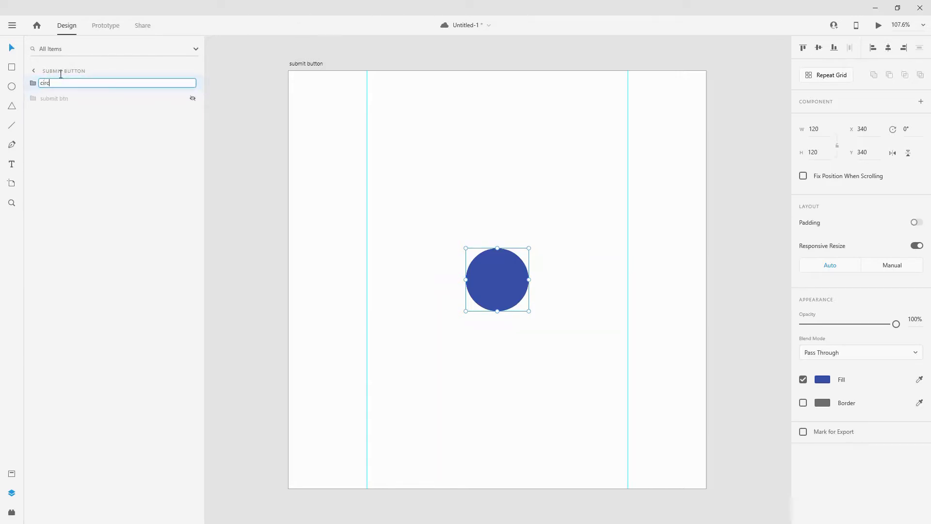
text(les)
key(Return)
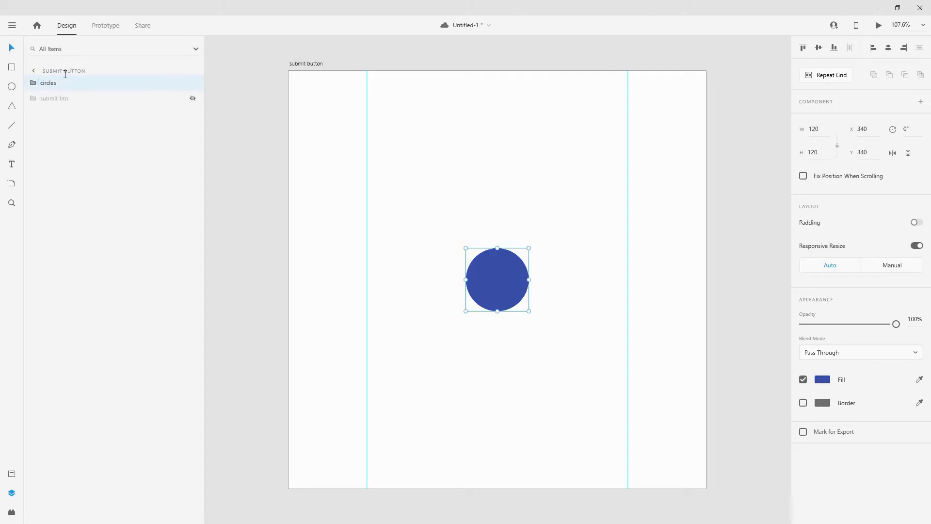
Move the circles group below submit btn, unhide submit btn, zoom out, and save.
drag(62, 83, 62, 114)
click(193, 82)
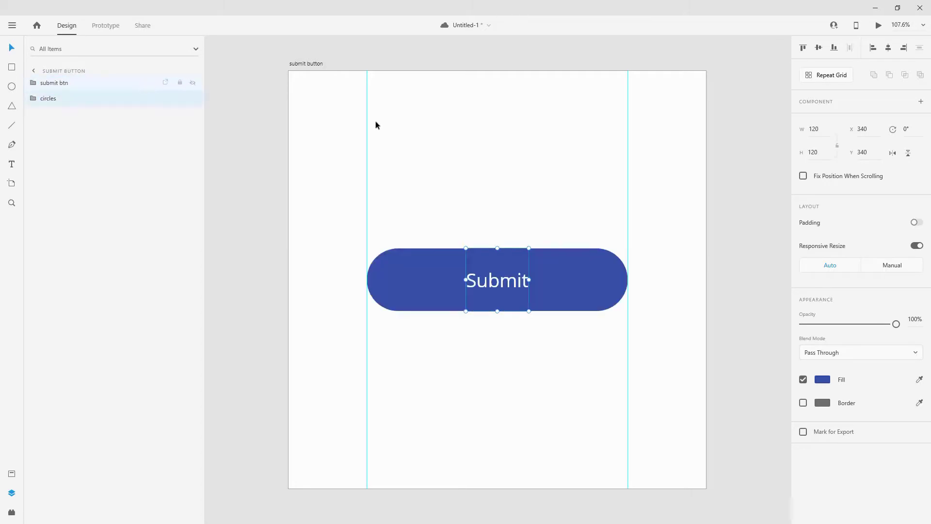
scroll(331, 246, down, 3)
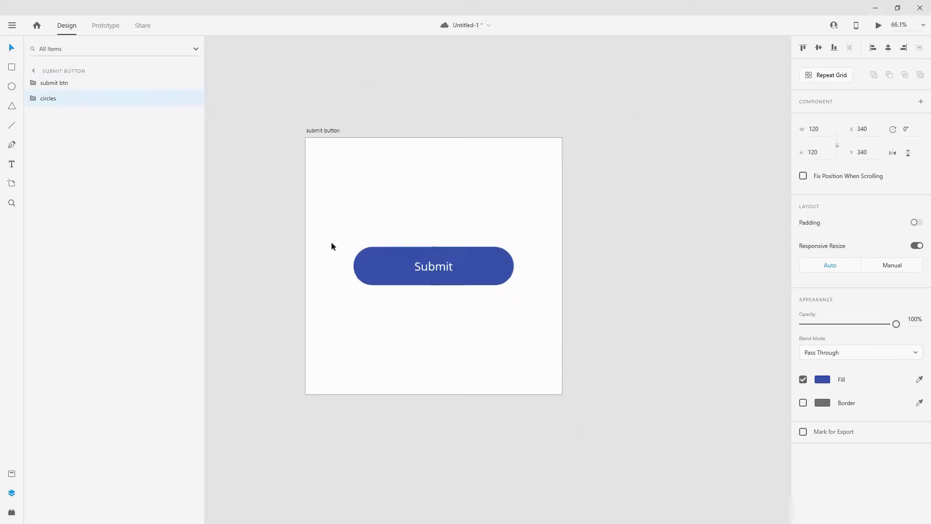
scroll(331, 246, down, 2)
key(Tab)
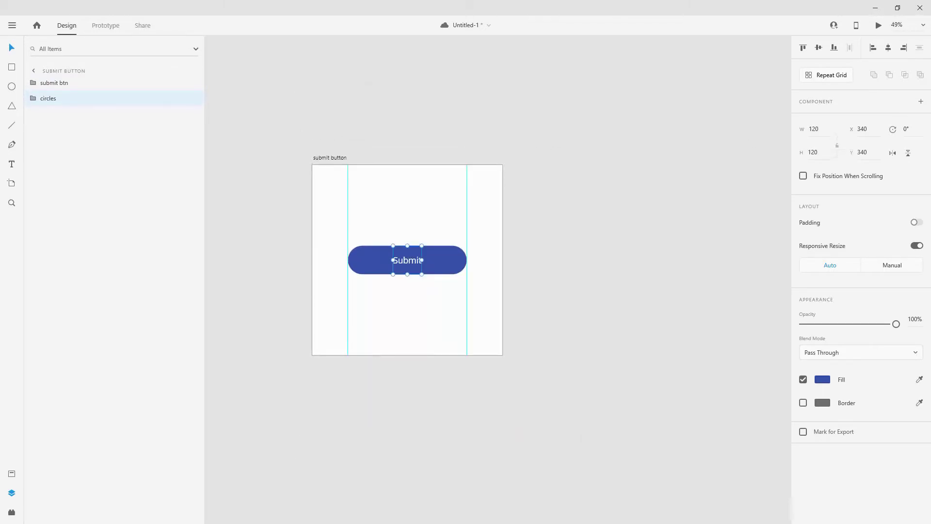
key(ctrl+s)
Drag the circles group's opacity to 0%, leaving only the Submit button visible.
click(73, 88)
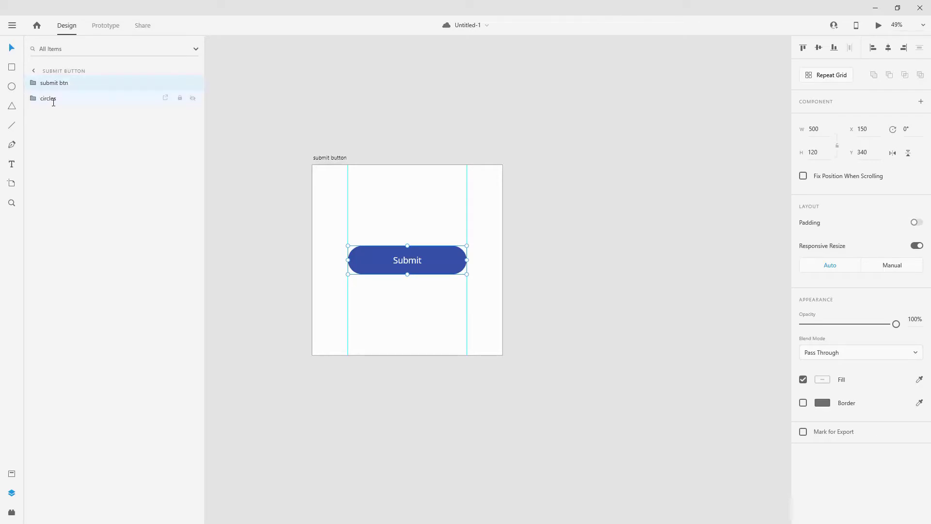
click(53, 99)
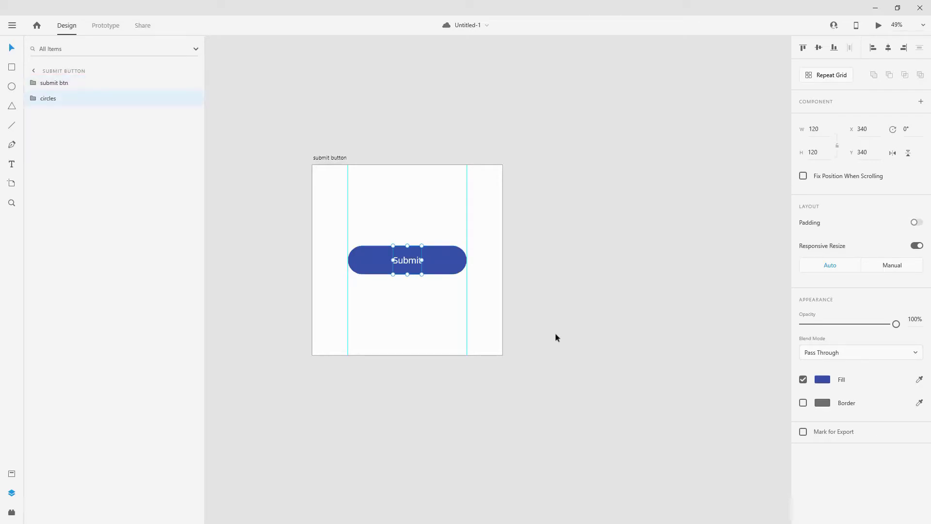
drag(896, 324, 787, 330)
click(340, 158)
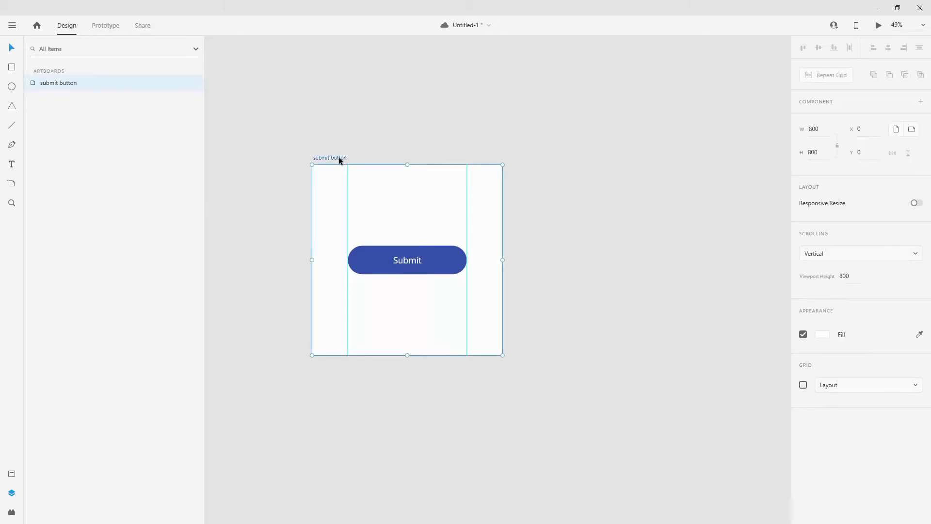
Duplicate the artboard, nudge the copy's Submit text up, and fade it to 0% opacity.
key(ctrl+d)
click(671, 260)
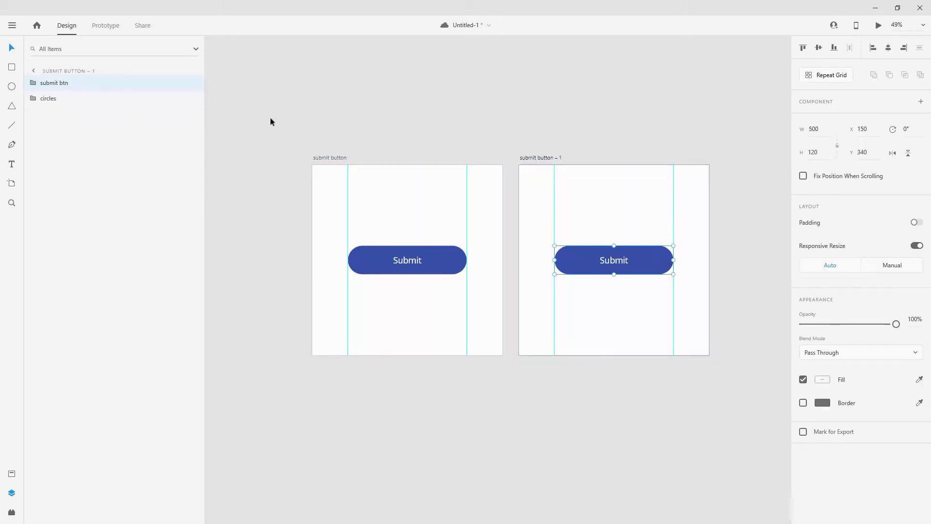
click(33, 83)
click(68, 100)
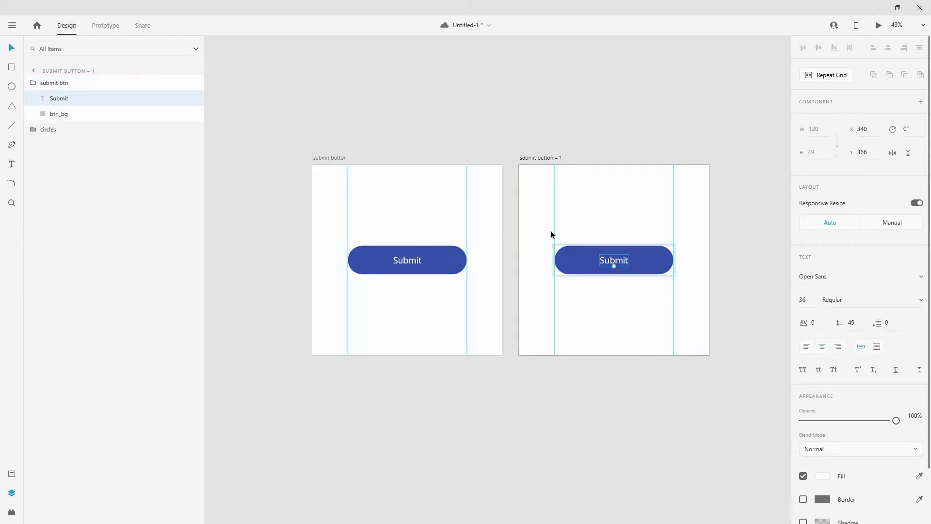
key(shift+Up)
key(shift+Up)
key(shift+Up)
key(shift+Up)
key(shift+Up)
key(shift+Up)
key(shift+Up)
key(shift+Up)
key(shift+Up)
key(shift+Up)
key(shift+Up)
key(shift+Up)
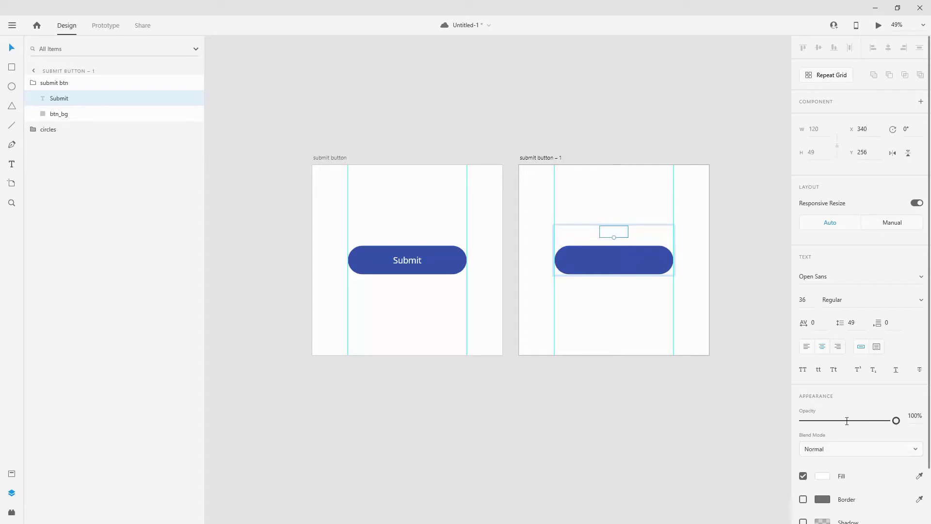
drag(896, 420, 802, 420)
Shrink btn_bg to a 120-wide circle, centre it, and fade it to 0% opacity.
click(55, 114)
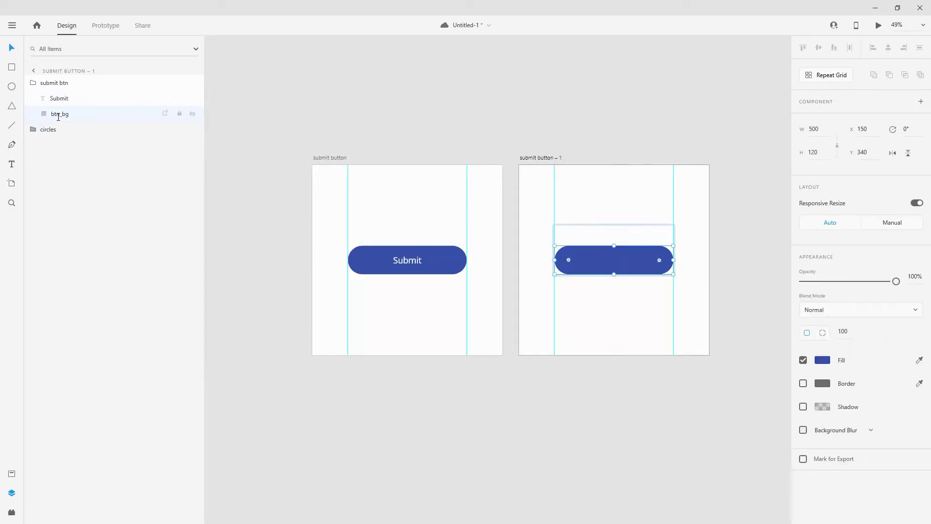
click(828, 129)
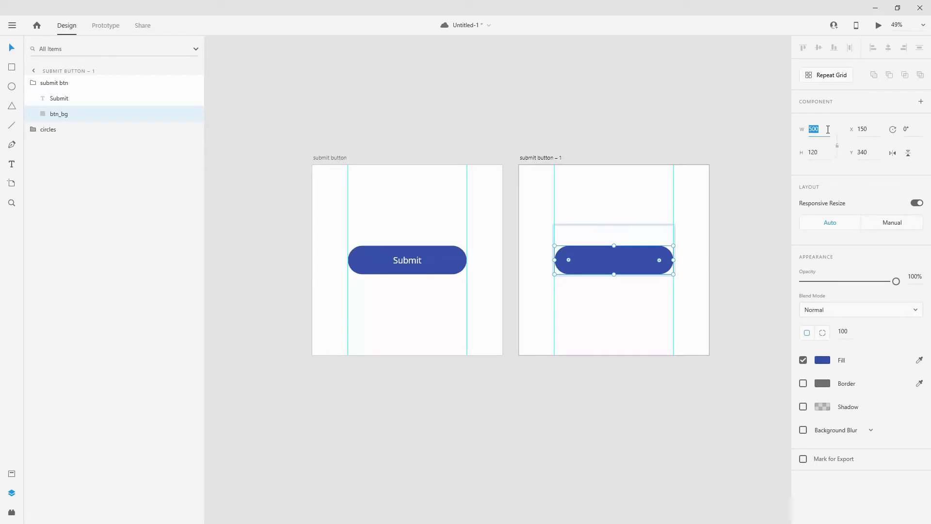
text(120)
key(Return)
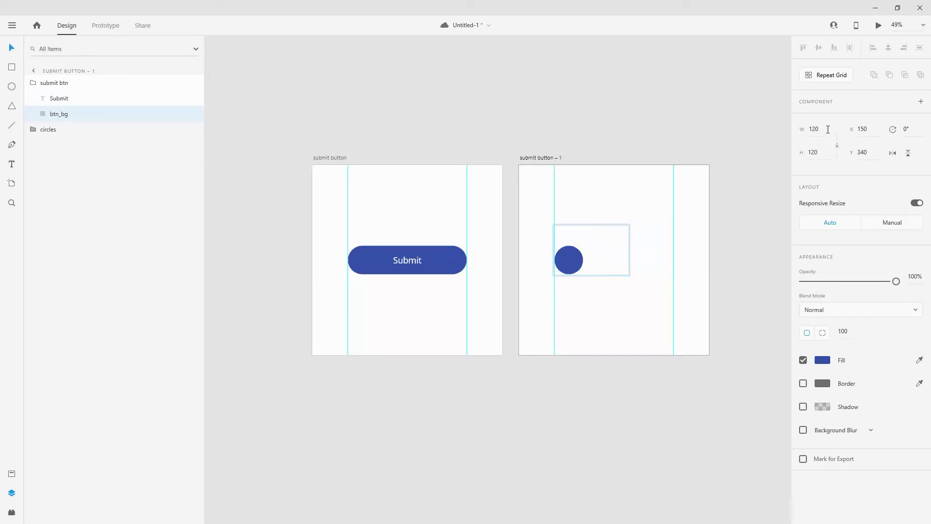
drag(578, 264, 623, 265)
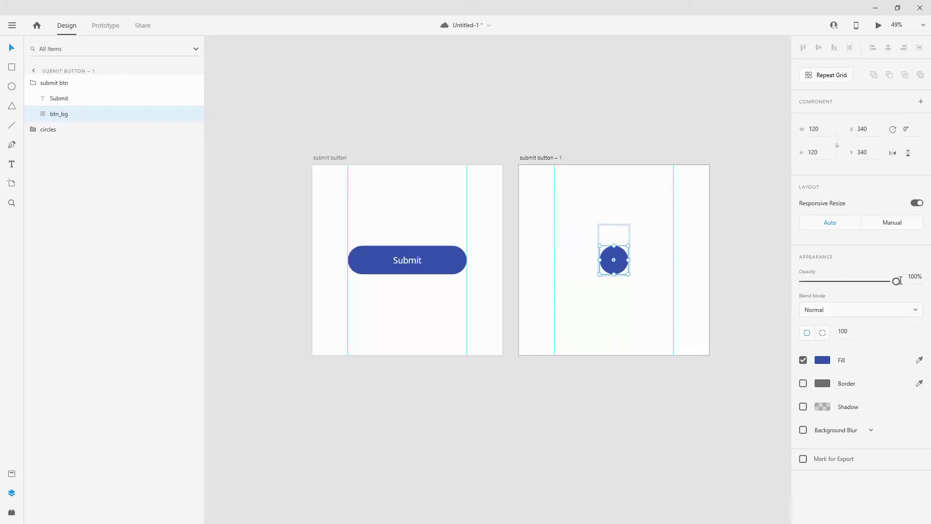
drag(897, 281, 798, 282)
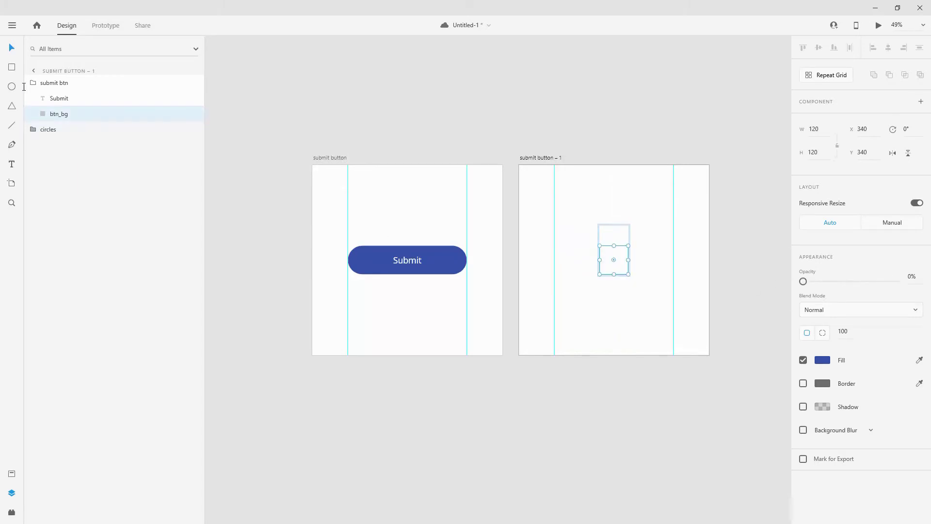
Raise the circles group's opacity to 100% on submit button – 1.
click(48, 83)
click(43, 98)
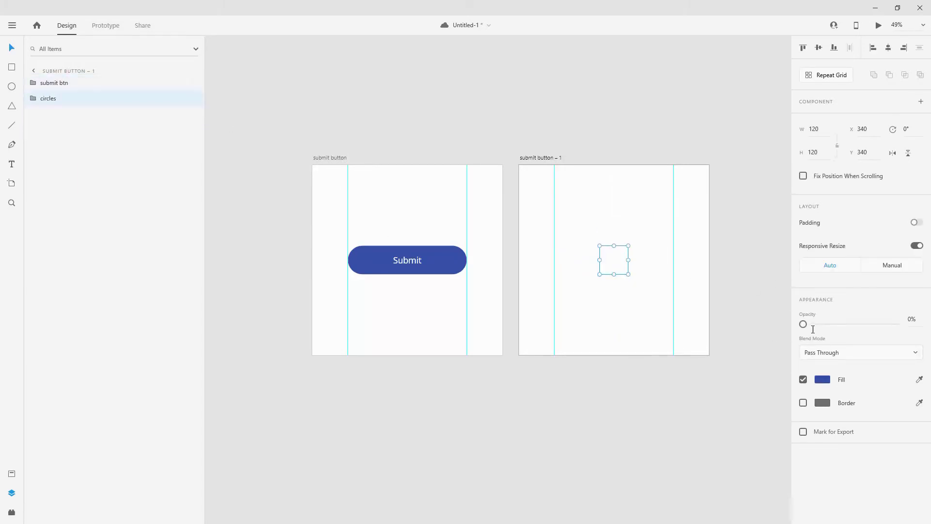
drag(804, 324, 896, 324)
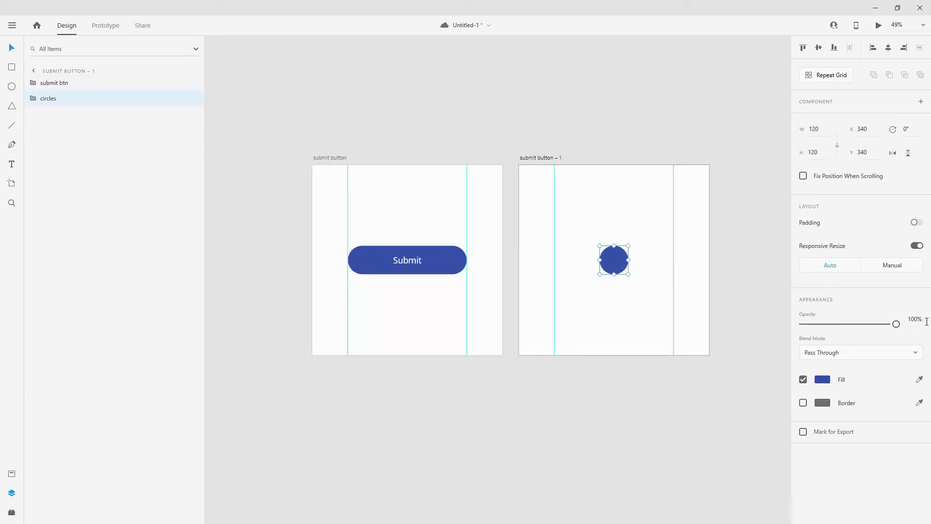
click(537, 159)
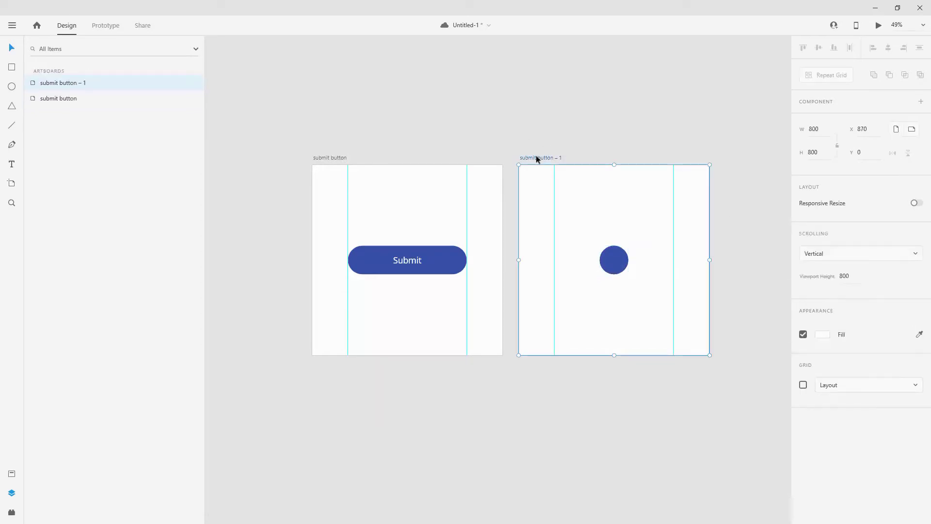
Duplicate the artboard as submit button – 2 and nudge circle 1 left to X 150.
key(ctrl+d)
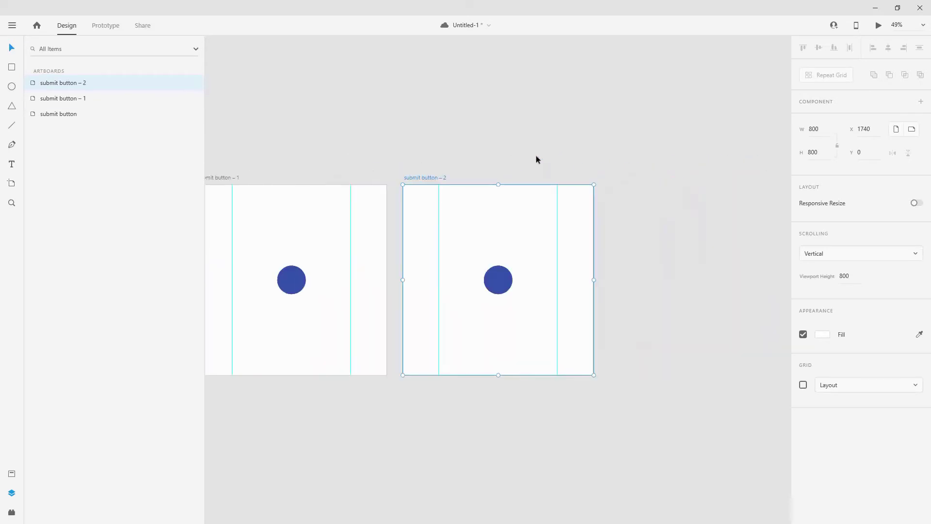
click(500, 287)
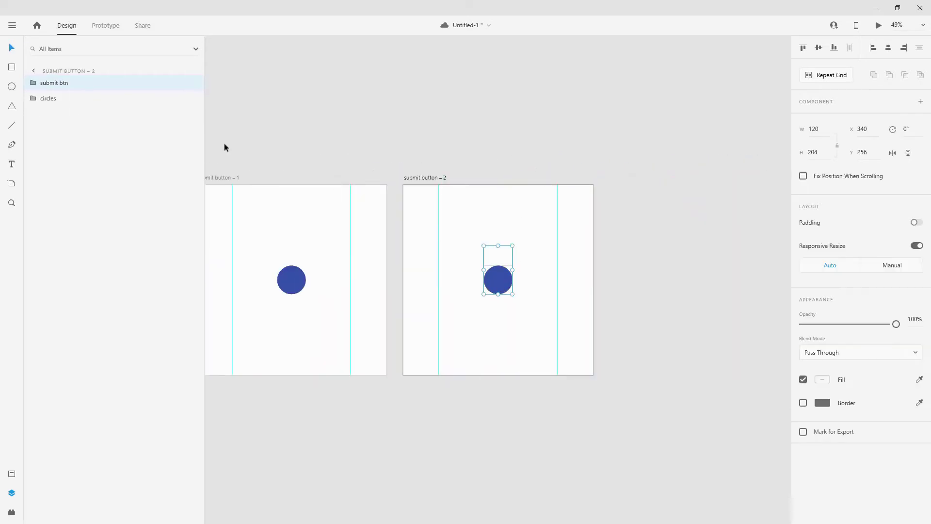
double_click(498, 280)
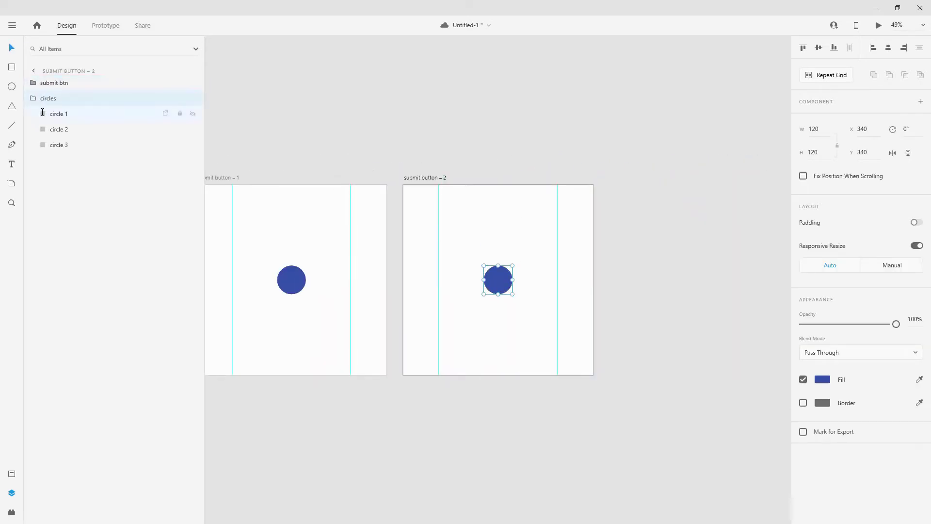
key(shift+Left)
key(shift+Left)
key(shift+Left)
key(shift+Left)
key(shift+Left)
key(shift+Left)
key(shift+Left)
key(shift+Left)
key(shift+Left)
key(shift+Left)
key(shift+Left)
key(shift+Left)
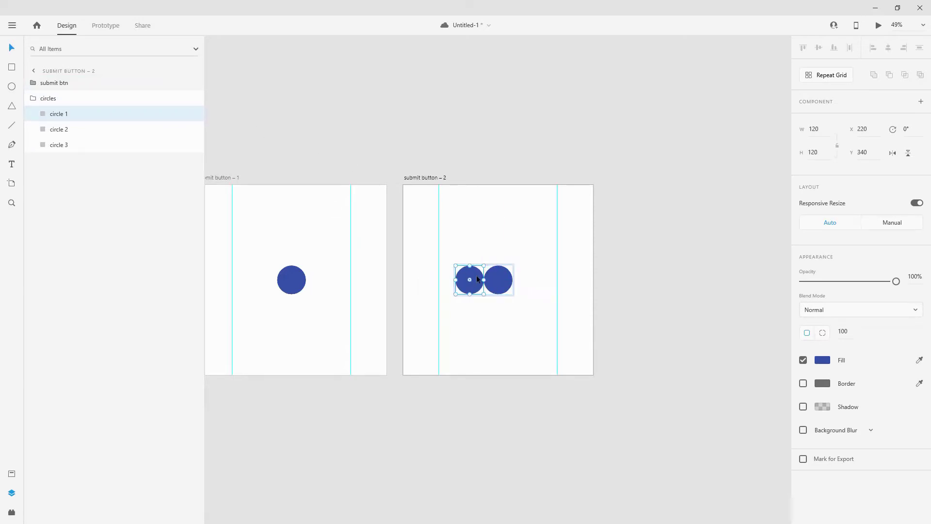
key(shift+Left)
key(shift+Left)
key(shift+Left)
key(shift+Left)
key(shift+Left)
key(shift+Left)
key(shift+Left)
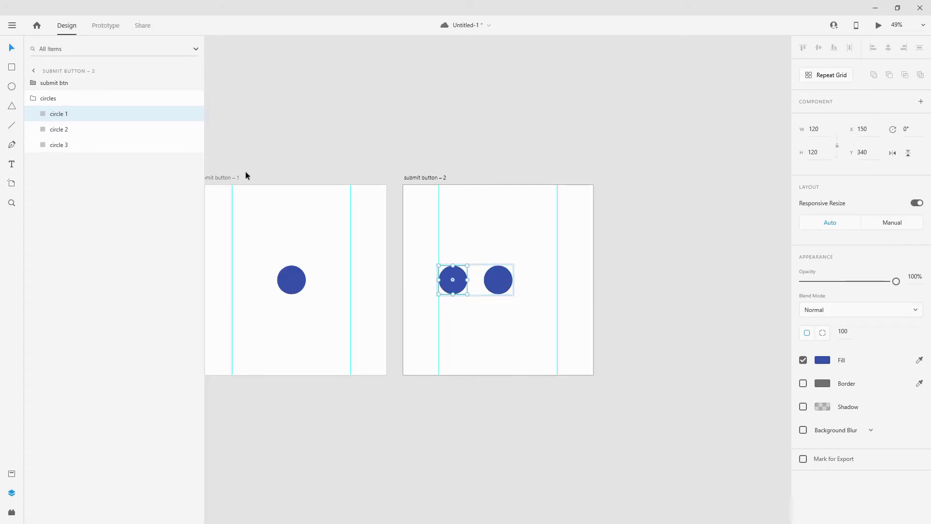
Hide the submit btn group and move circle 3 right to X 530.
click(73, 144)
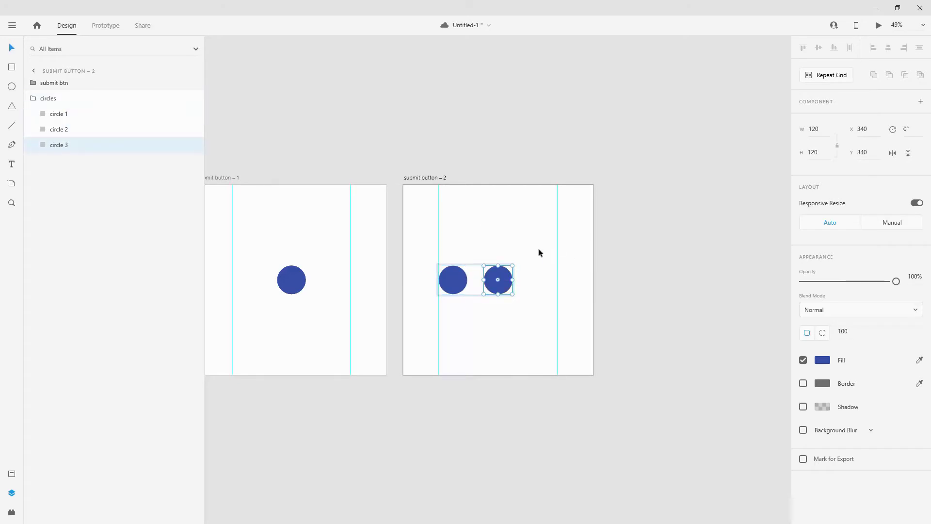
click(502, 277)
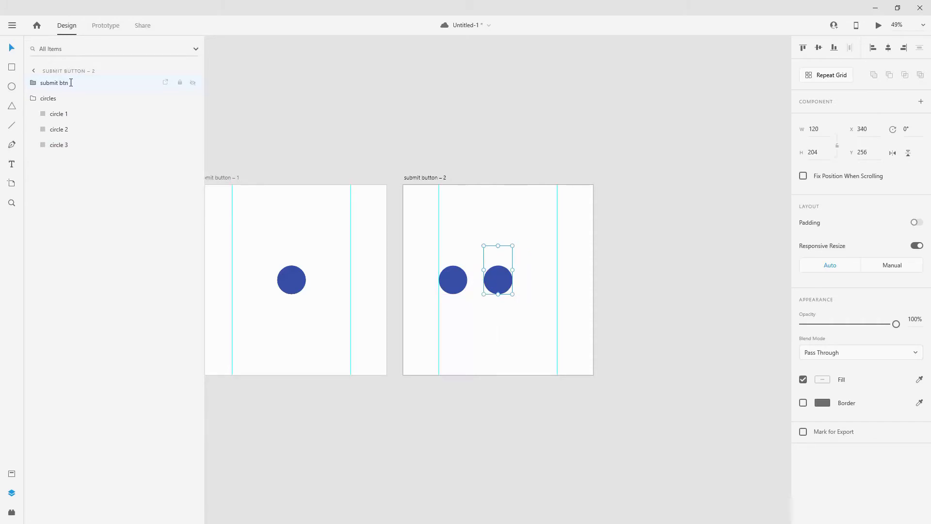
click(192, 82)
click(128, 143)
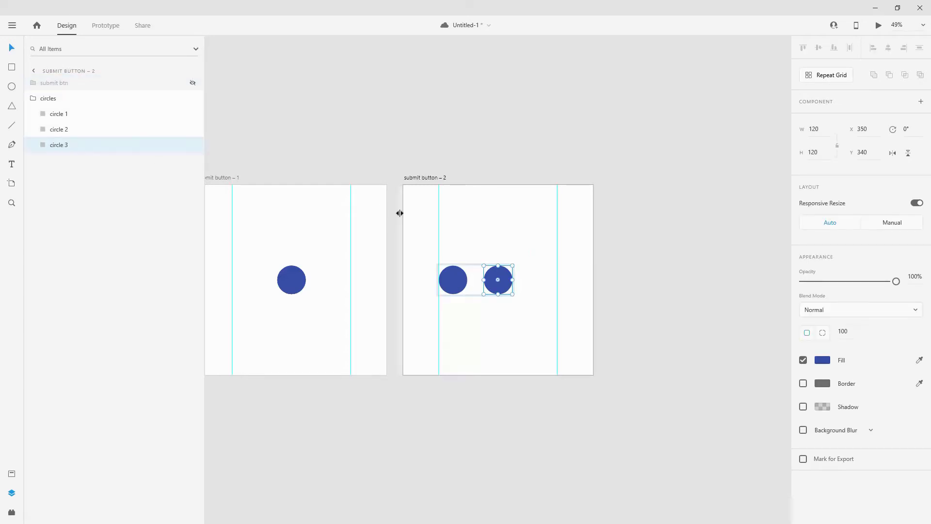
key(shift+Right)
key(shift+Right)
key(shift+Right)
key(shift+Right)
key(shift+Right)
key(shift+Right)
key(shift+Right)
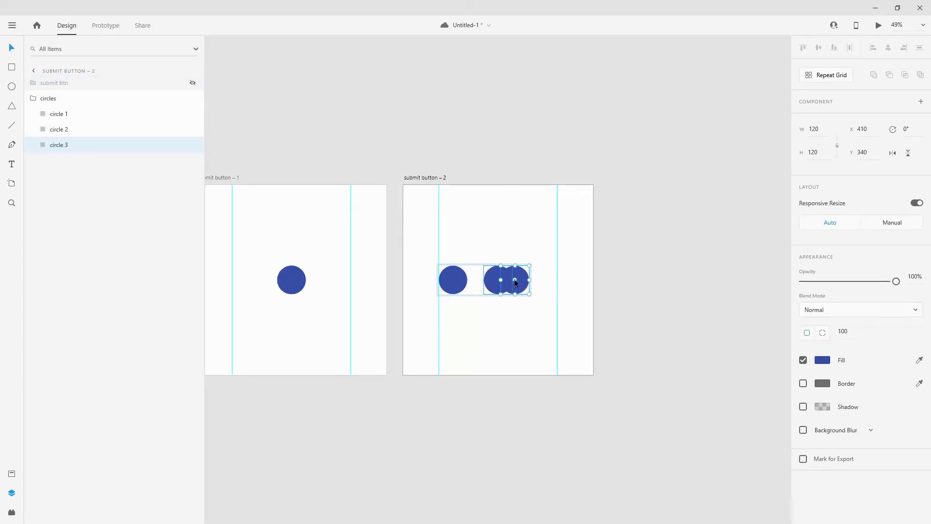
drag(524, 289, 552, 289)
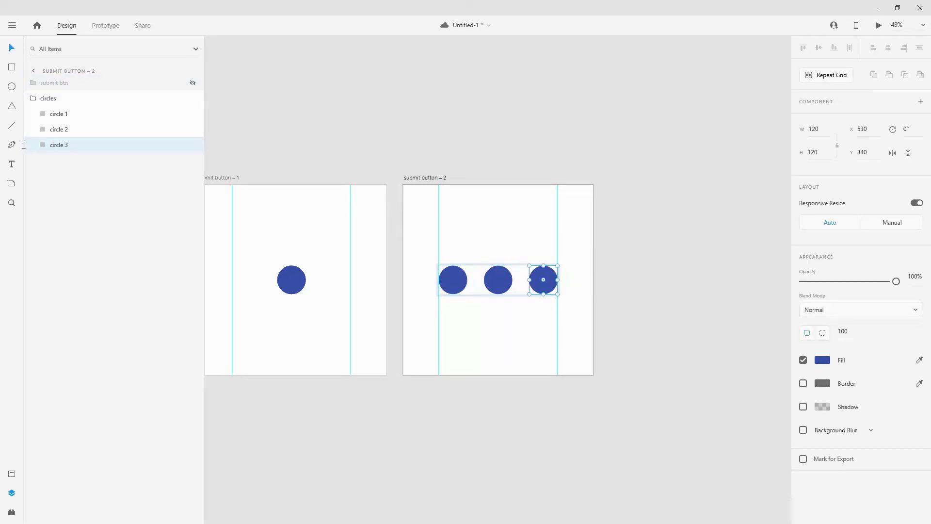
click(33, 99)
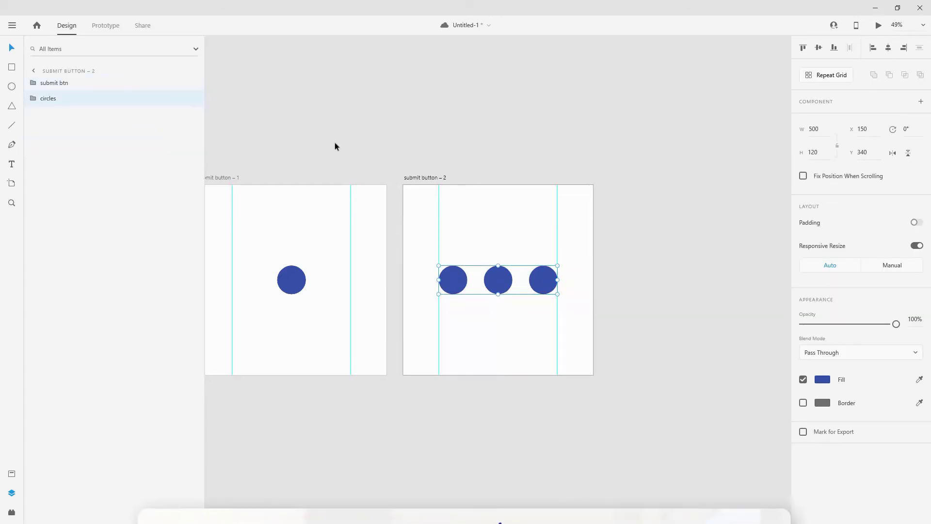
Duplicate as submit button – 3, rotate circles 2 and 3 together, then duplicate as – 4.
click(405, 175)
key(ctrl+d)
scroll(517, 214, right, 5)
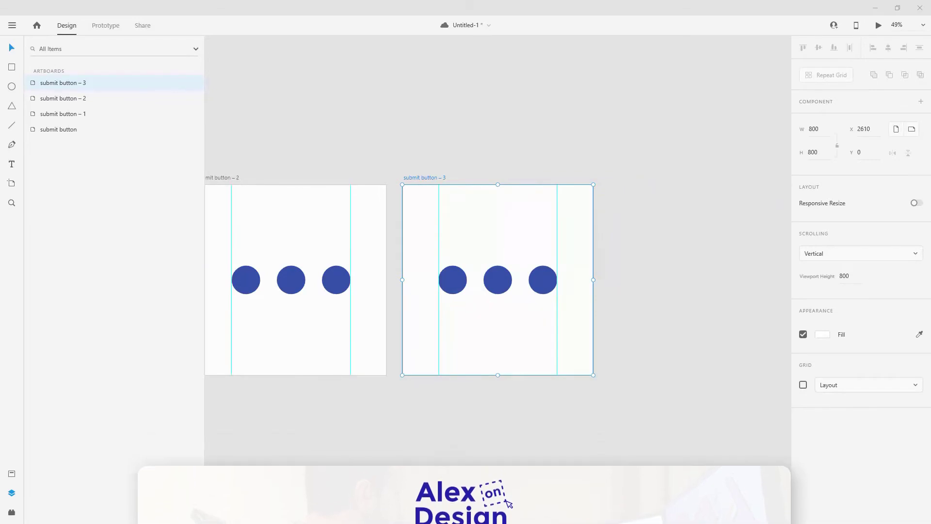
click(551, 268)
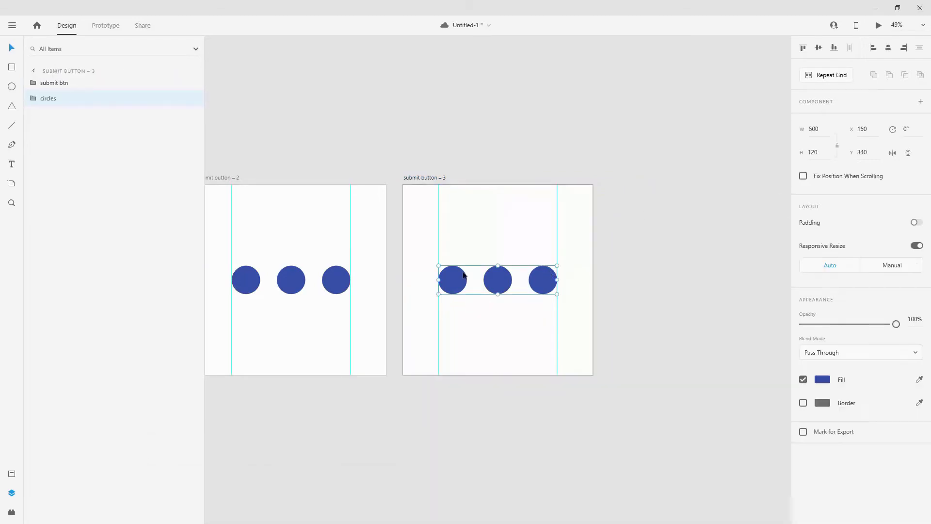
click(33, 98)
click(58, 129)
shift+click(59, 145)
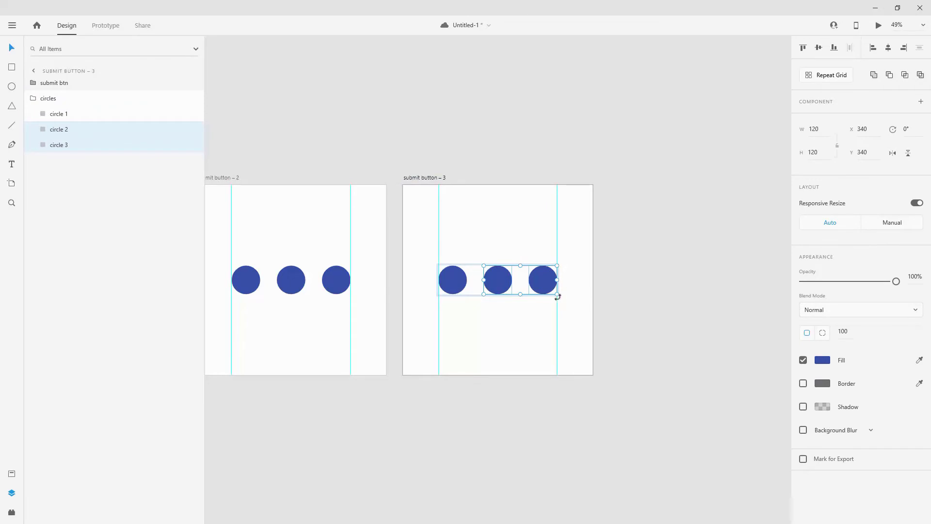
drag(558, 297, 465, 264)
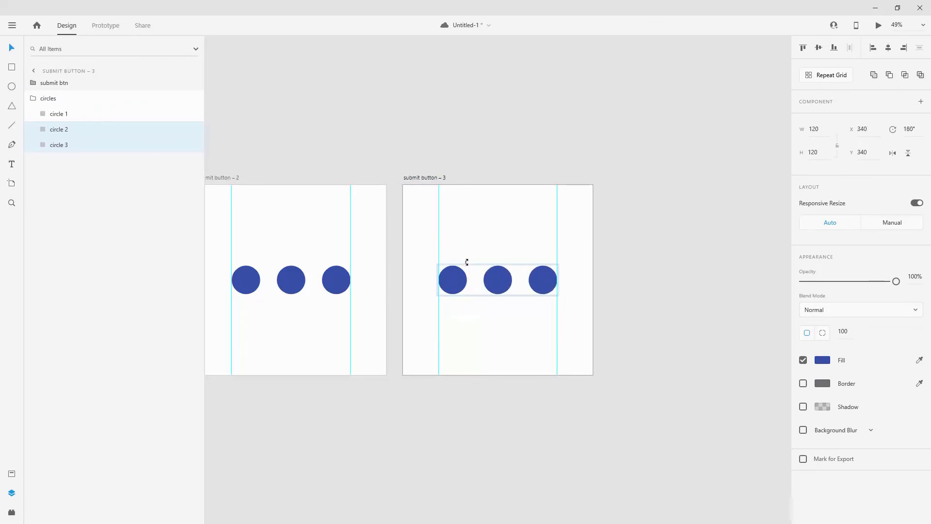
click(429, 178)
key(ctrl+d)
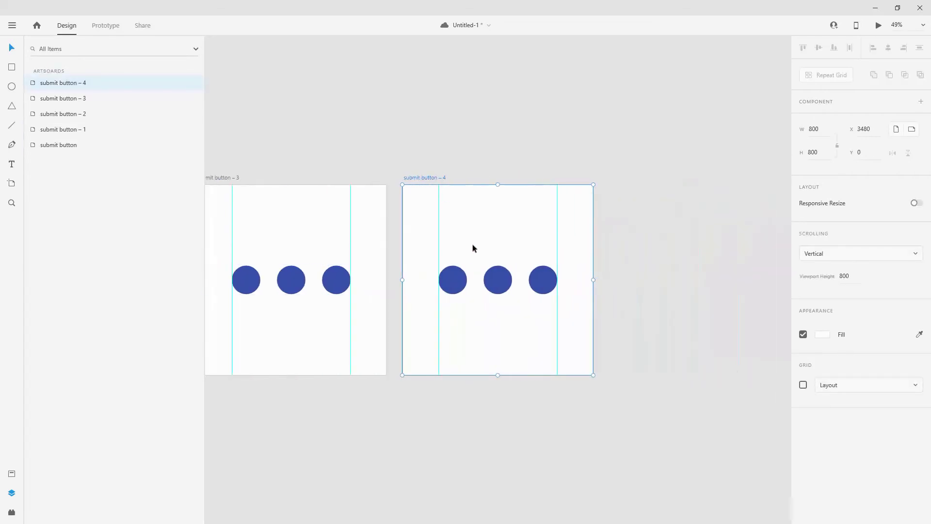
Rotate circles 1 and 3 on submit button – 4, then duplicate the artboard as submit button – 5.
click(501, 285)
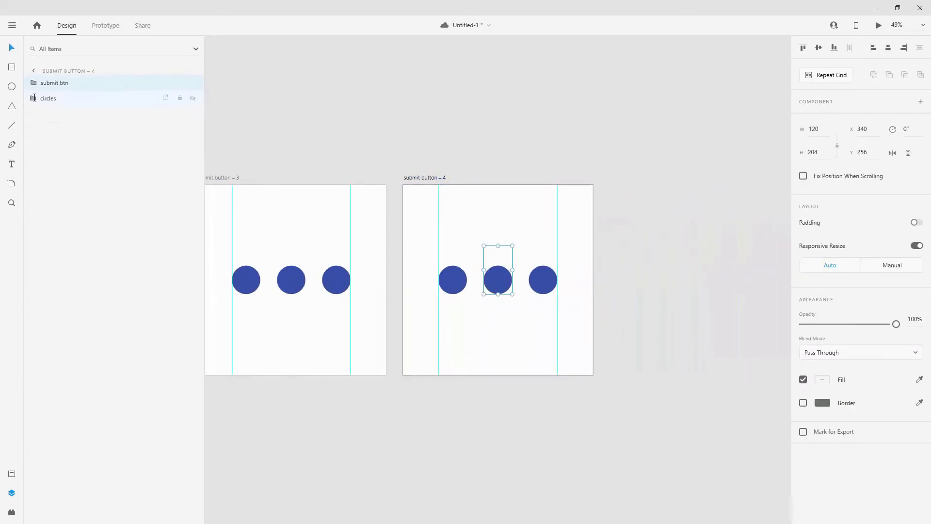
click(41, 99)
click(52, 115)
click(62, 145)
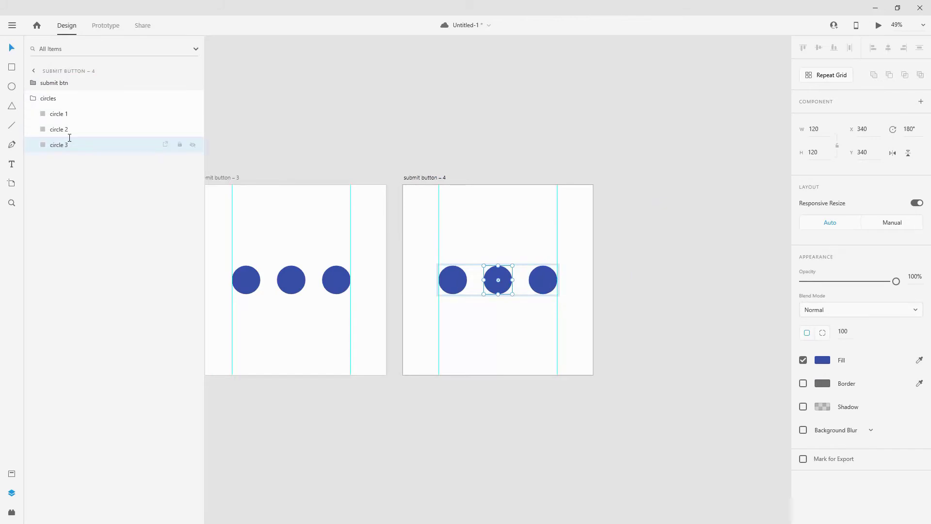
click(58, 115)
ctrl+click(59, 144)
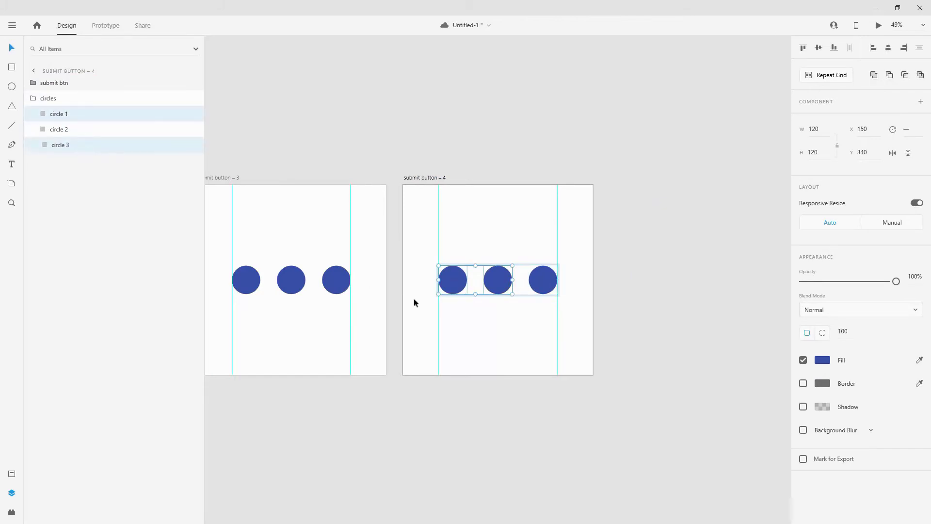
drag(513, 295, 444, 266)
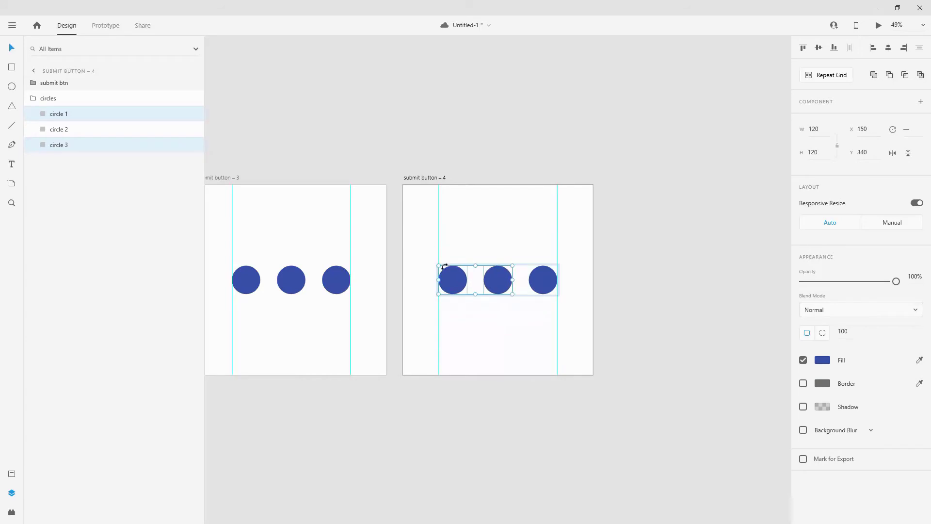
click(438, 177)
key(ctrl+d)
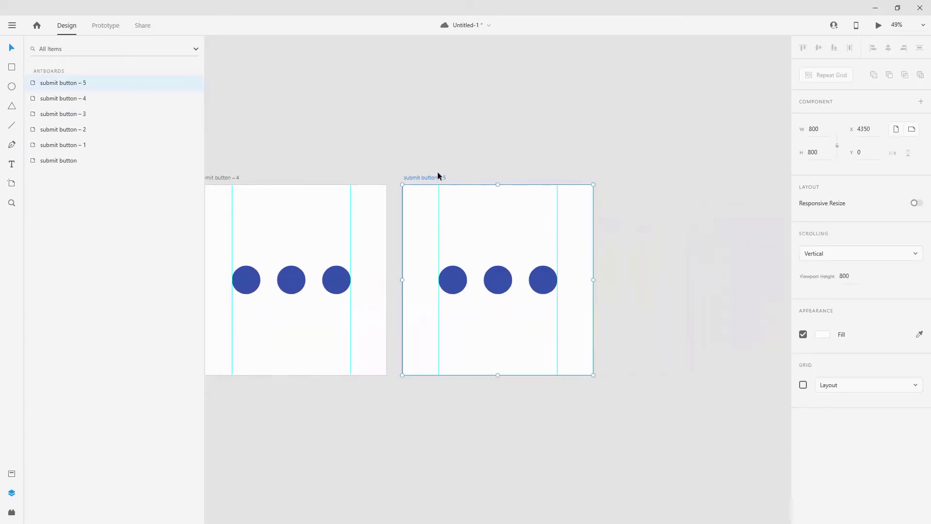
Align circles 1–3 horizontally into one centred dot and duplicate the artboard as submit button – 6.
click(502, 262)
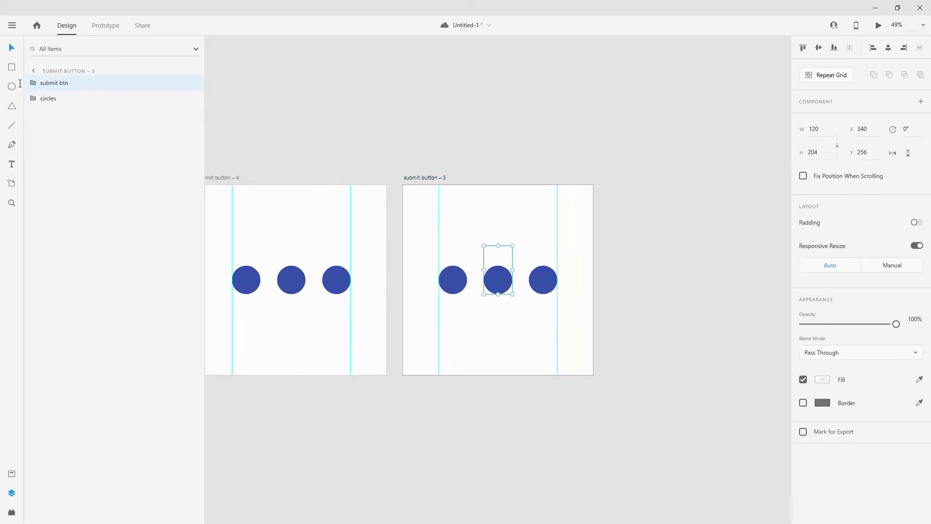
click(33, 98)
click(52, 113)
shift+click(112, 143)
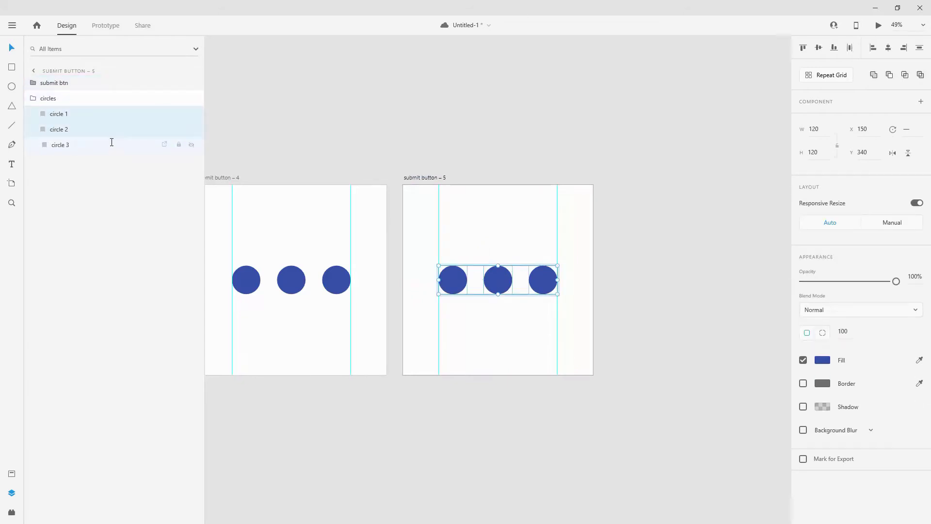
click(889, 47)
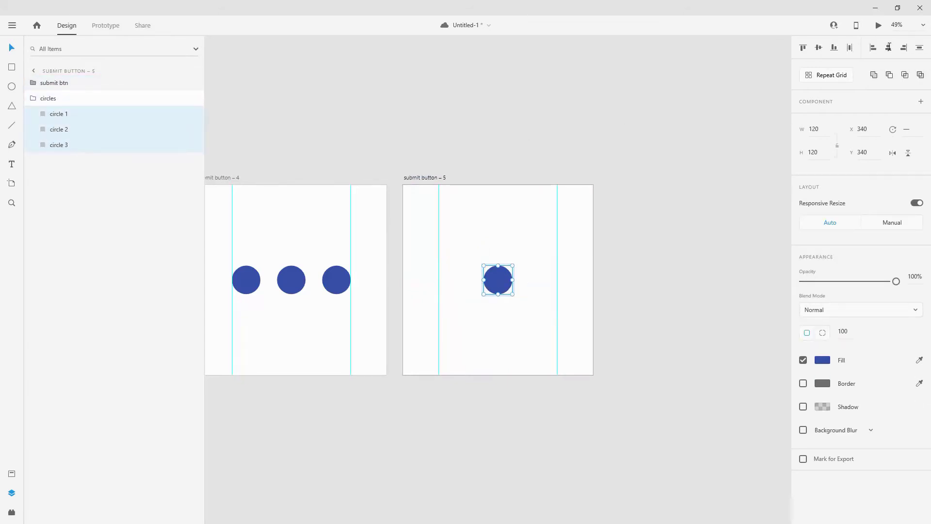
click(425, 179)
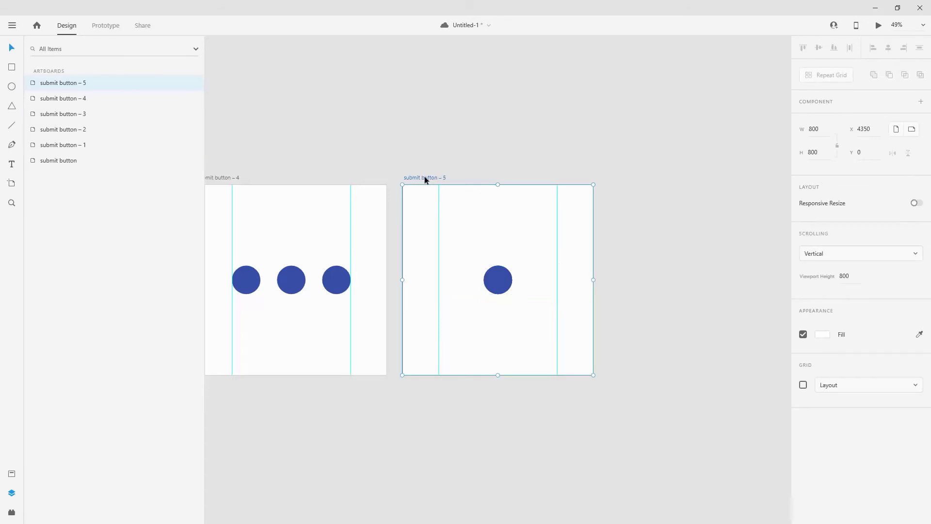
key(ctrl+d)
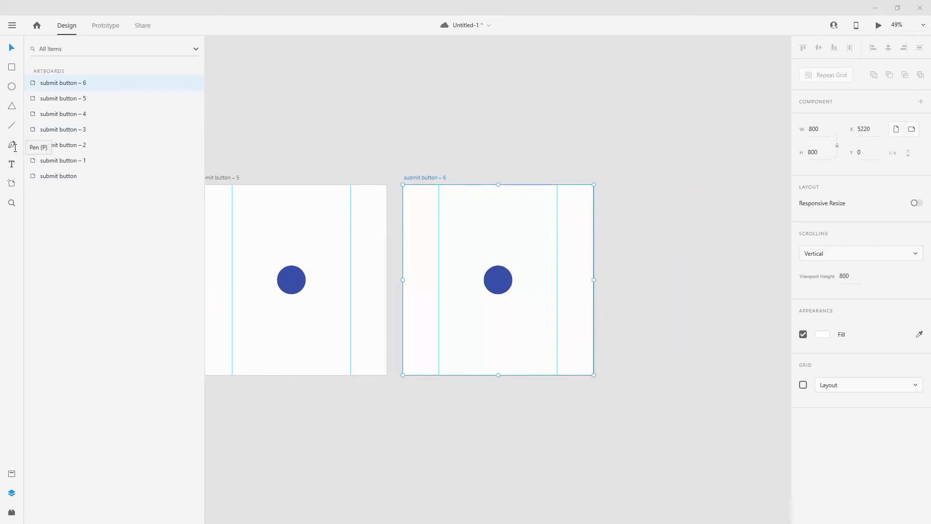
Draw a three-point checkmark path with the Pen tool over the blue circle.
click(12, 145)
scroll(507, 277, up, 10)
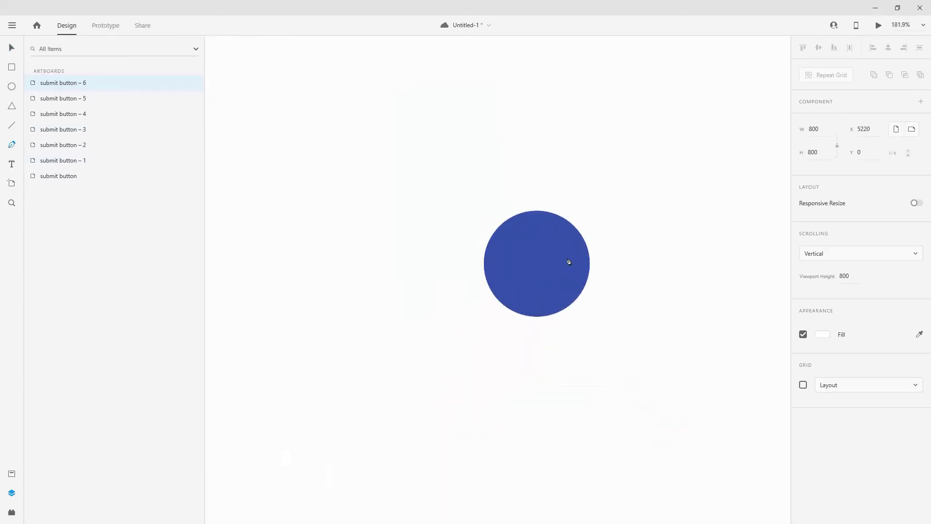
scroll(528, 261, up, 2)
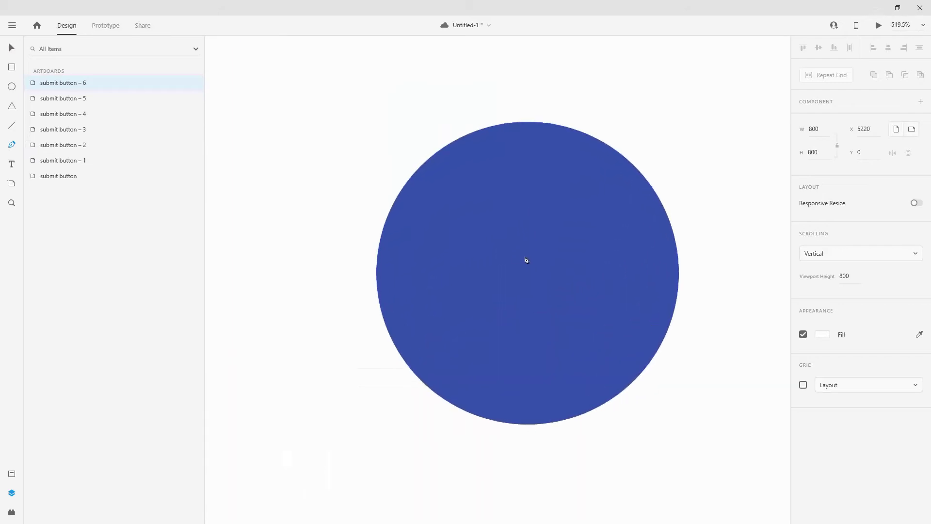
click(460, 241)
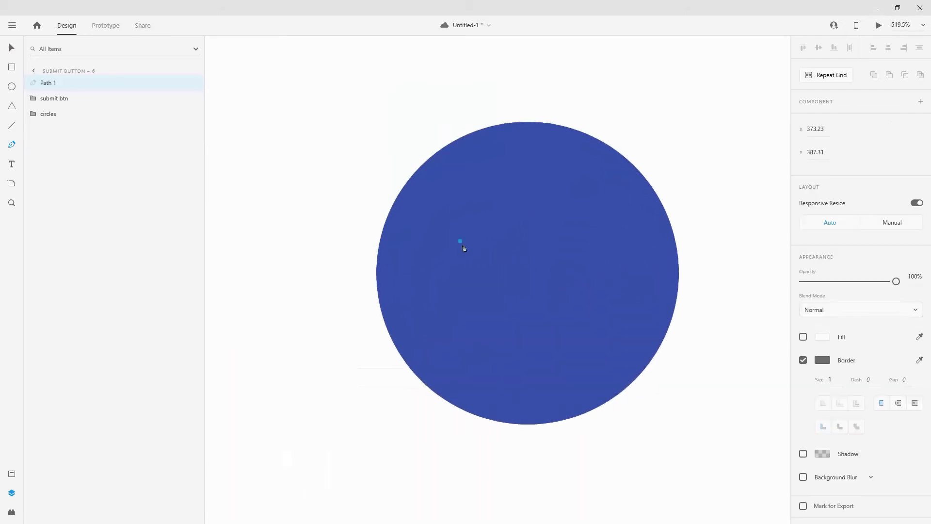
click(507, 289)
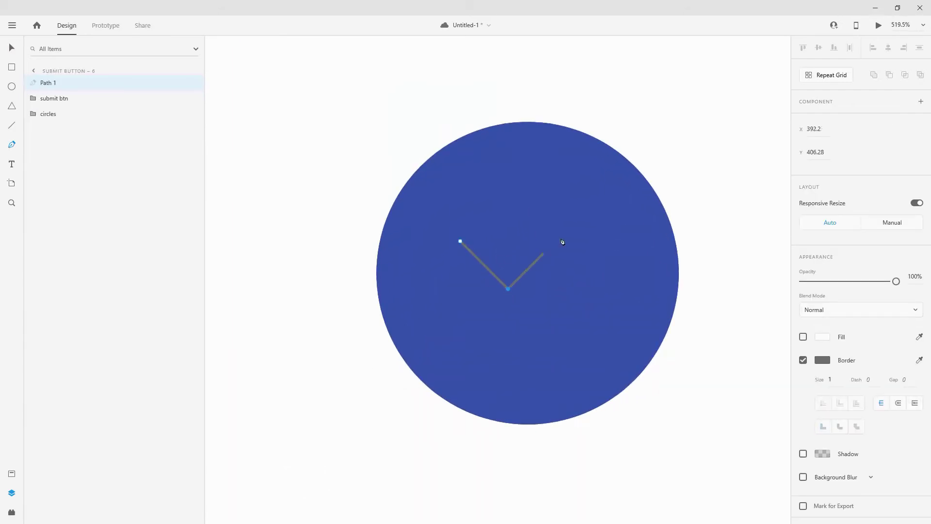
click(611, 185)
key(Escape)
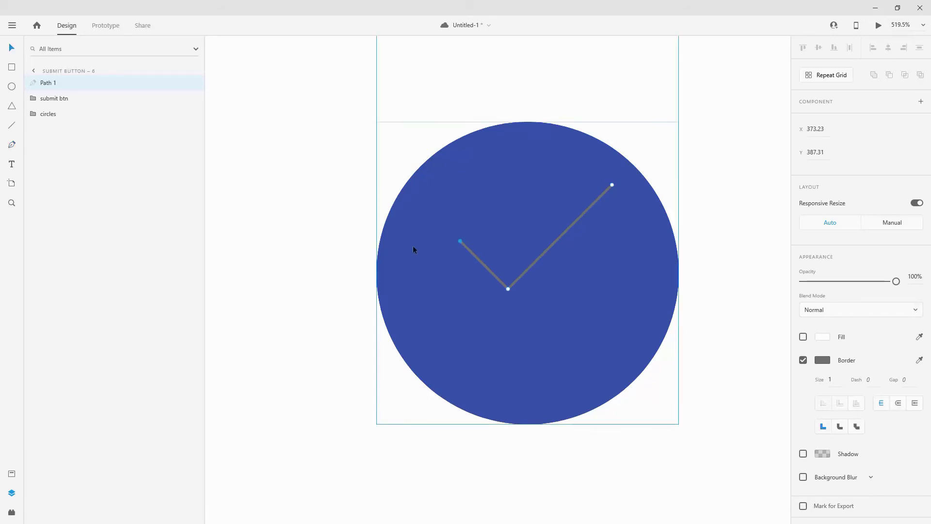
Give the checkmark an 8-point border with round caps.
click(839, 380)
text(6)
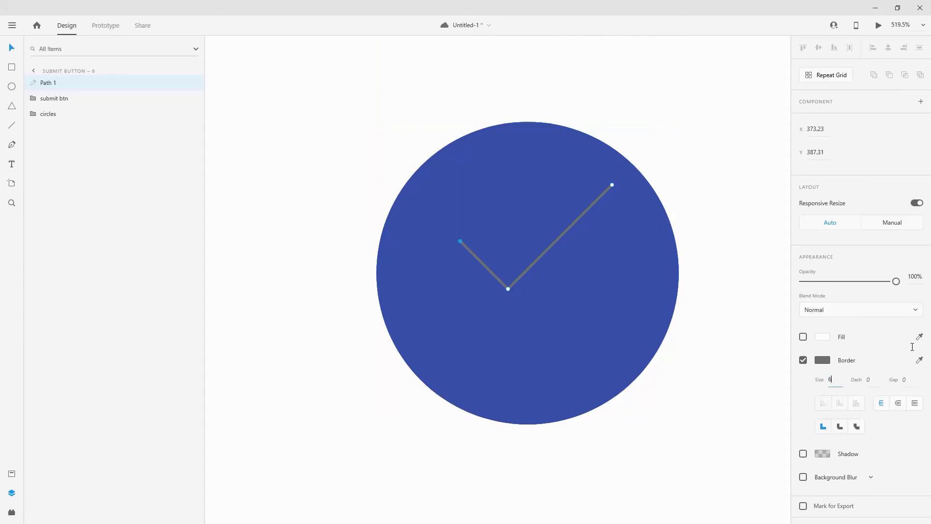
key(Return)
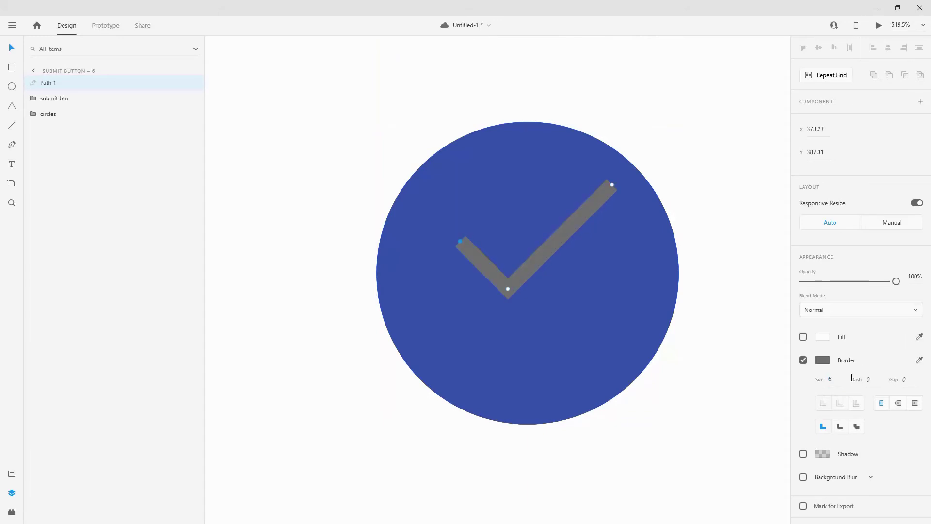
click(833, 380)
text(8)
key(Return)
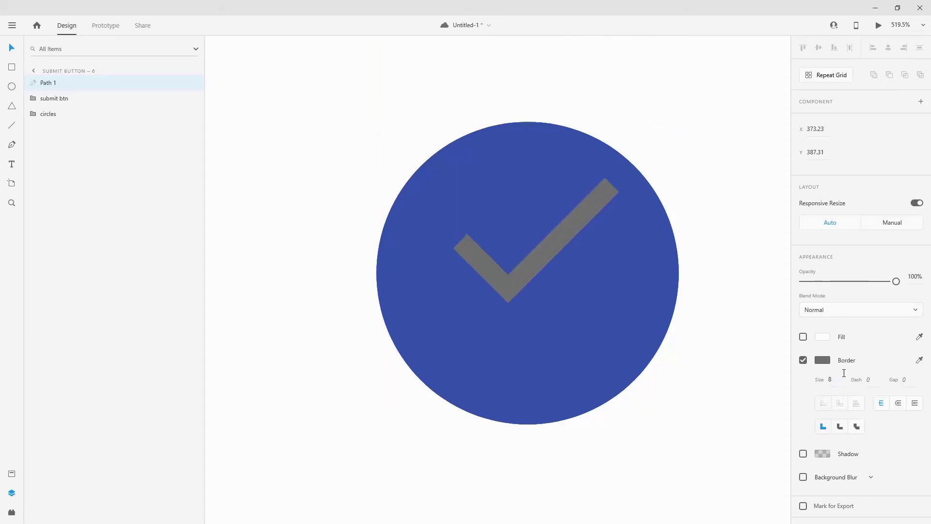
click(898, 403)
Centre the checkmark horizontally and vertically in the circle and colour its border #FFFFFF.
click(54, 98)
click(62, 84)
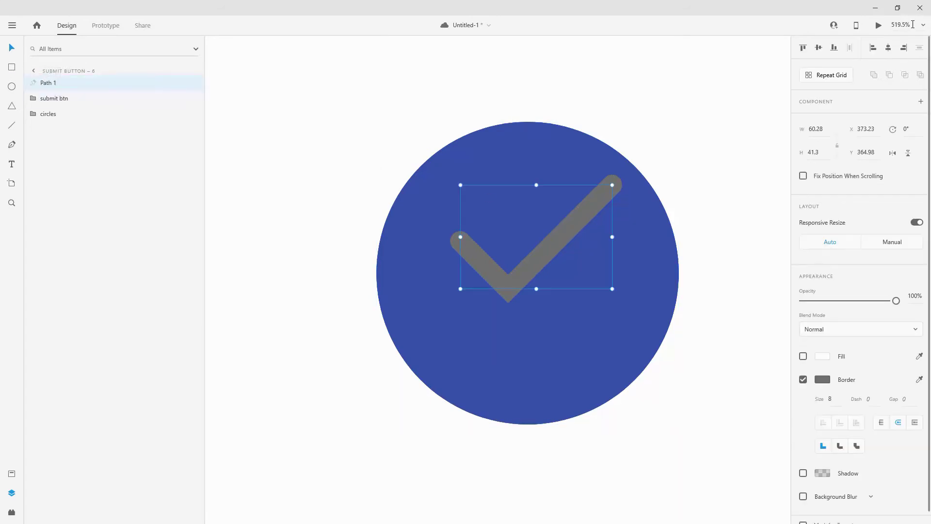
click(890, 46)
click(823, 47)
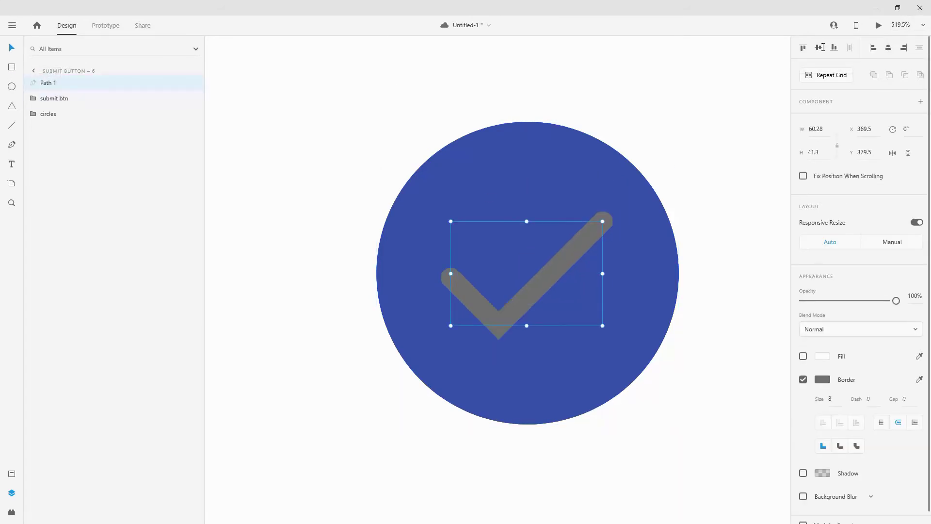
click(823, 380)
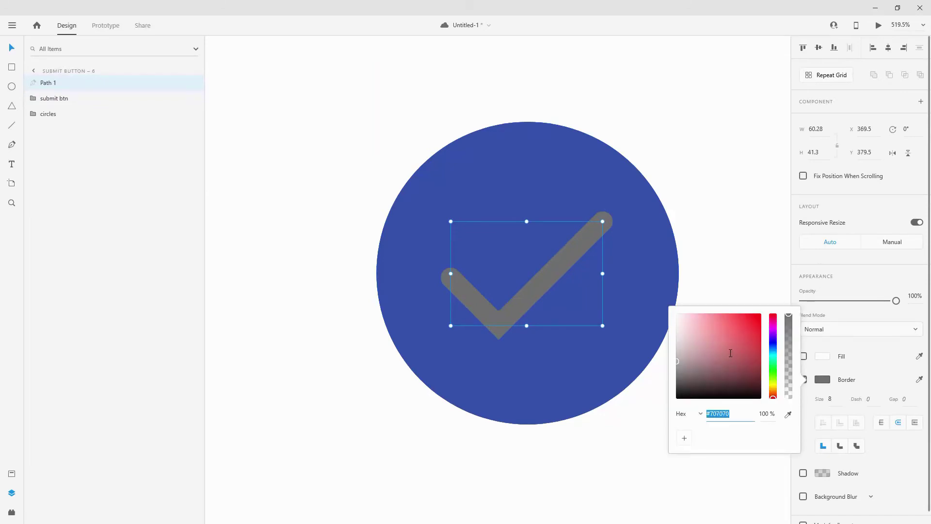
text(ffffff)
key(Return)
key(Escape)
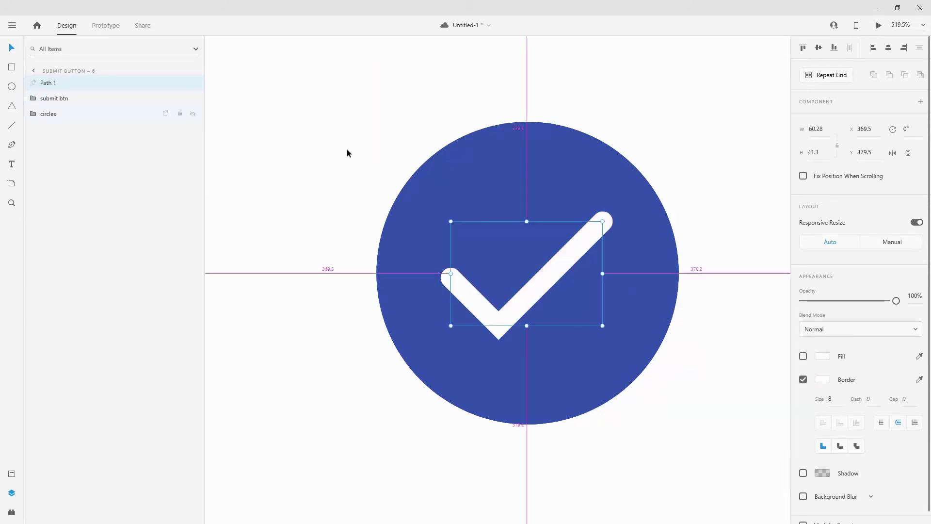
scroll(414, 162, down, 8)
scroll(480, 162, down, 8)
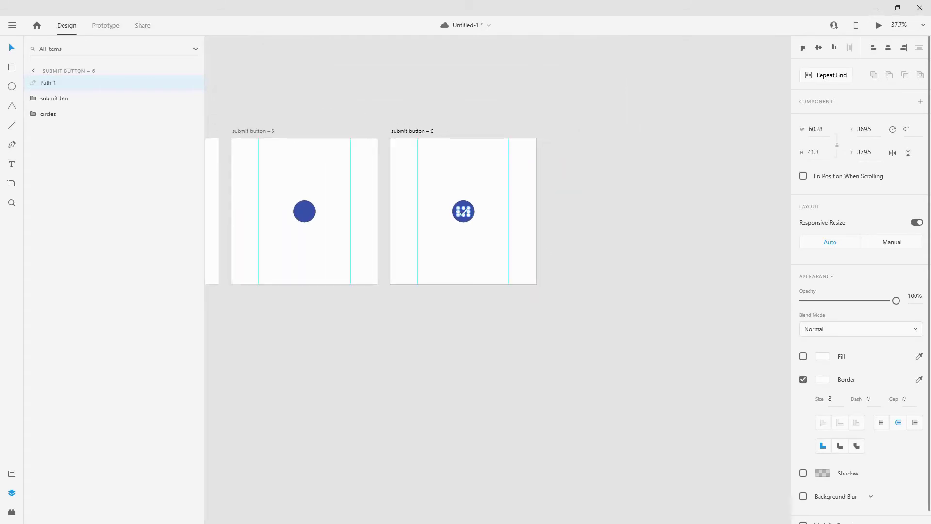
Duplicate submit button – 6 as submit button – 7.
click(415, 131)
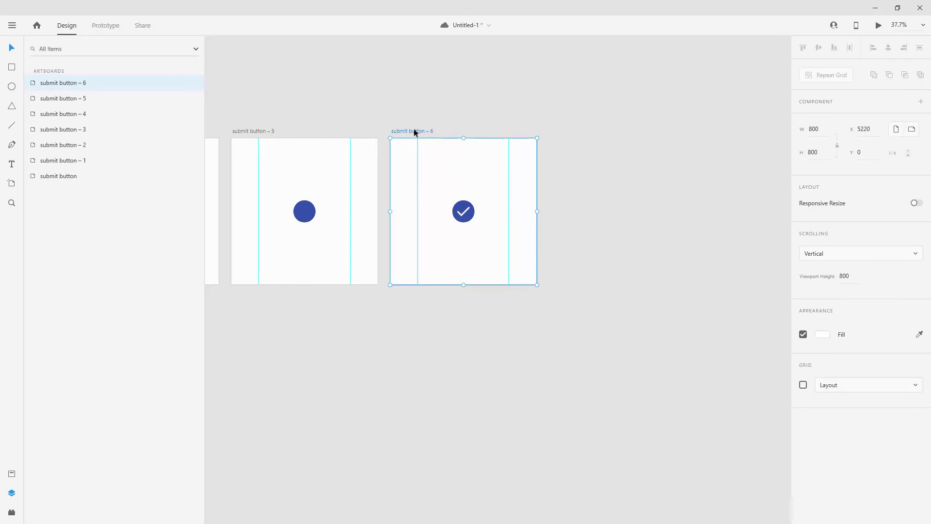
key(ctrl+d)
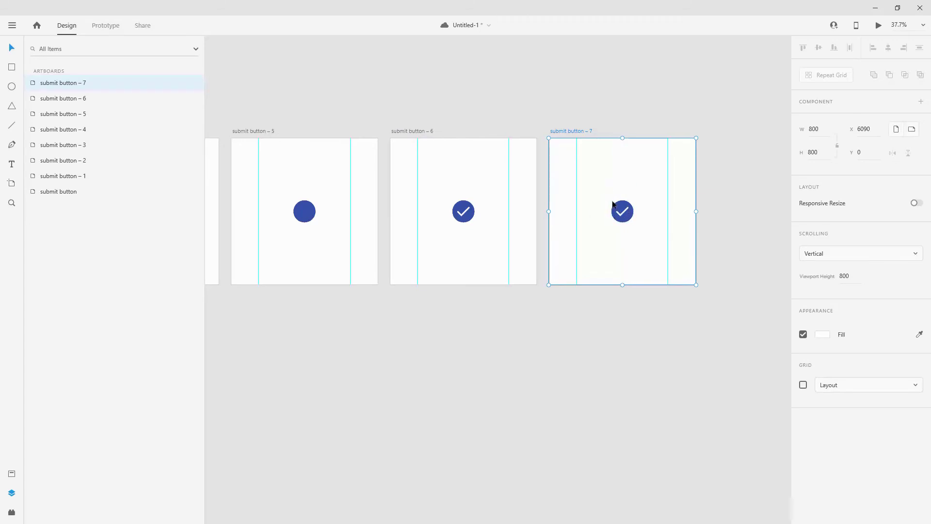
scroll(442, 205, up, 10)
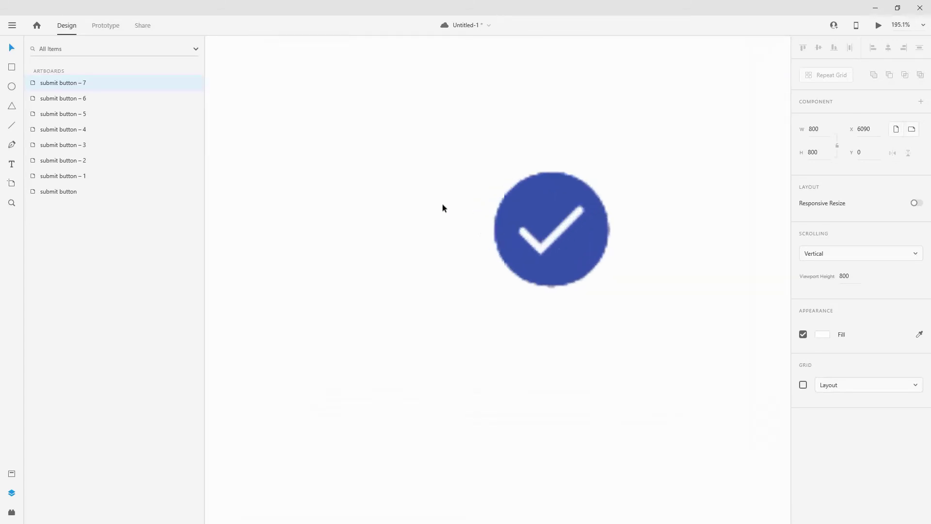
drag(719, 219, 478, 198)
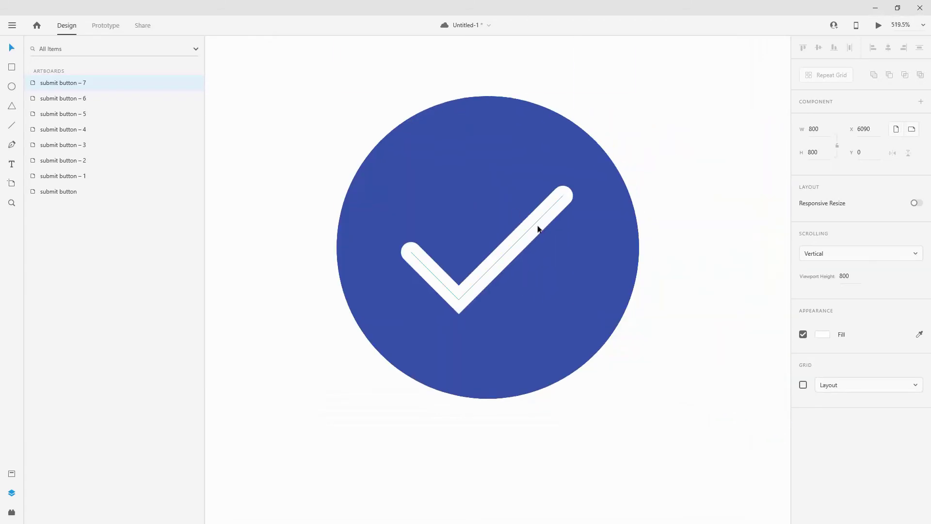
Shorten the checkmark on submit button – 6 to its short left stroke.
double_click(551, 213)
drag(563, 196, 462, 308)
drag(462, 307, 461, 302)
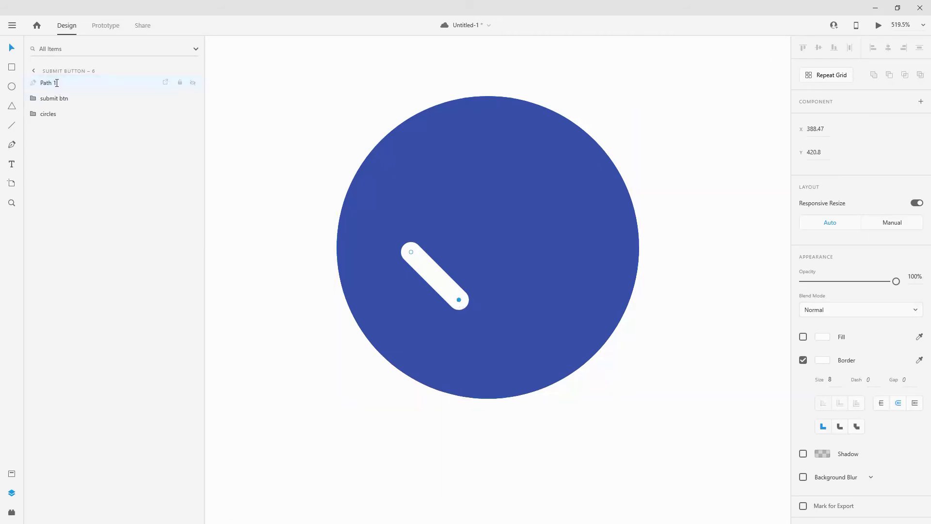
click(57, 85)
scroll(495, 186, down, 10)
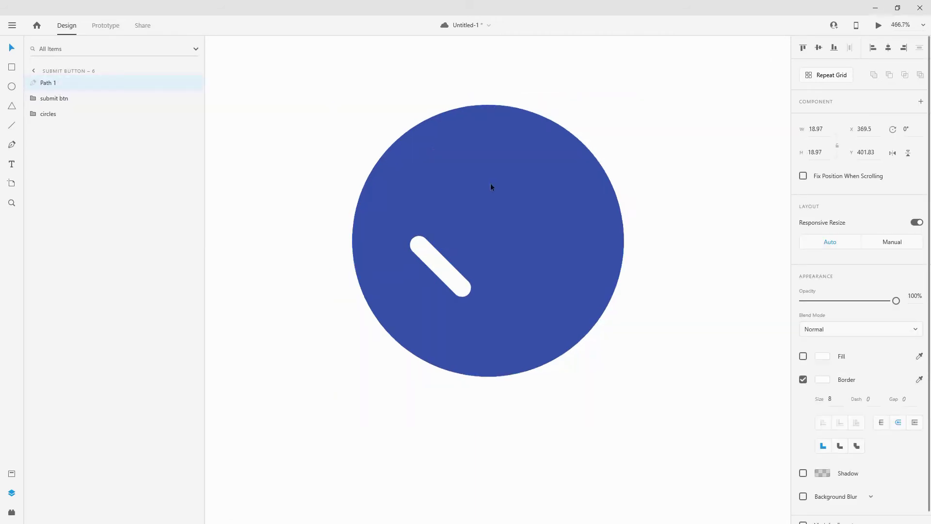
click(298, 193)
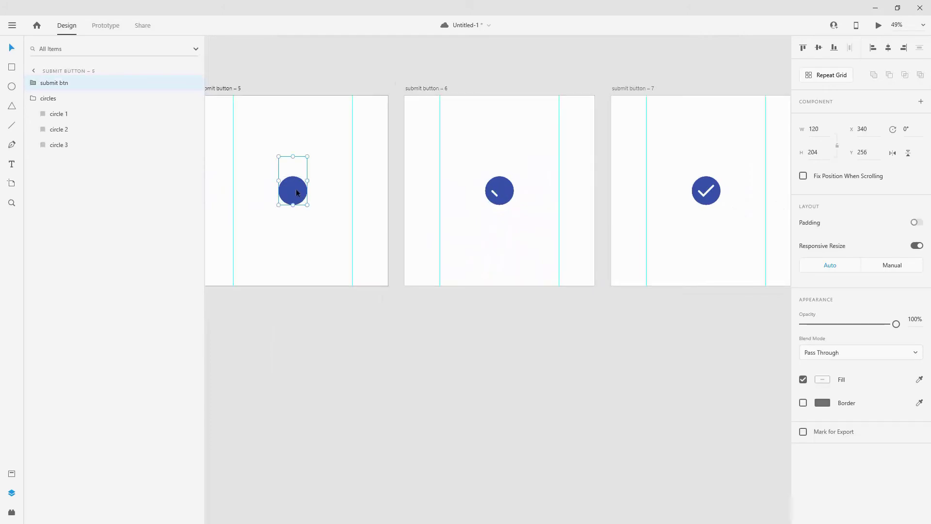
Collapse the stroke on submit button – 5 into a tiny dot and set its opacity to 0%.
double_click(297, 191)
scroll(269, 187, up, 6)
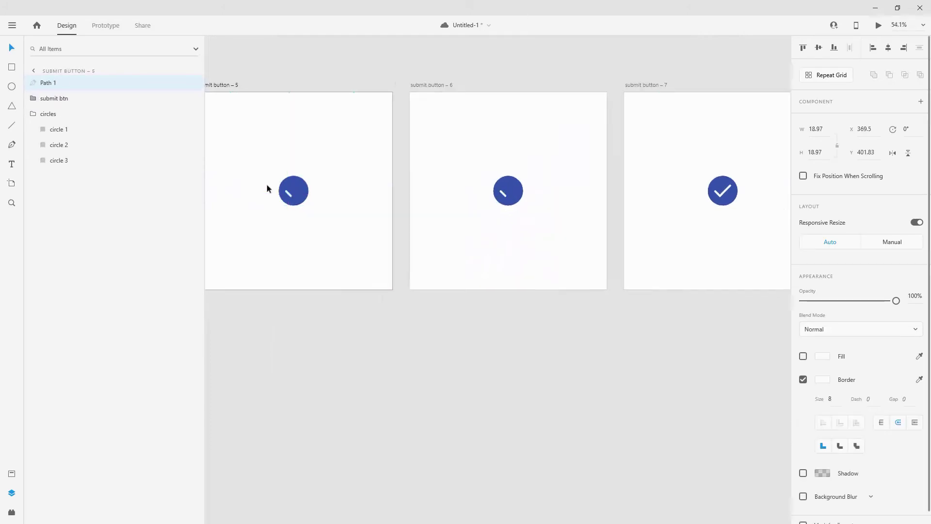
scroll(271, 187, up, 5)
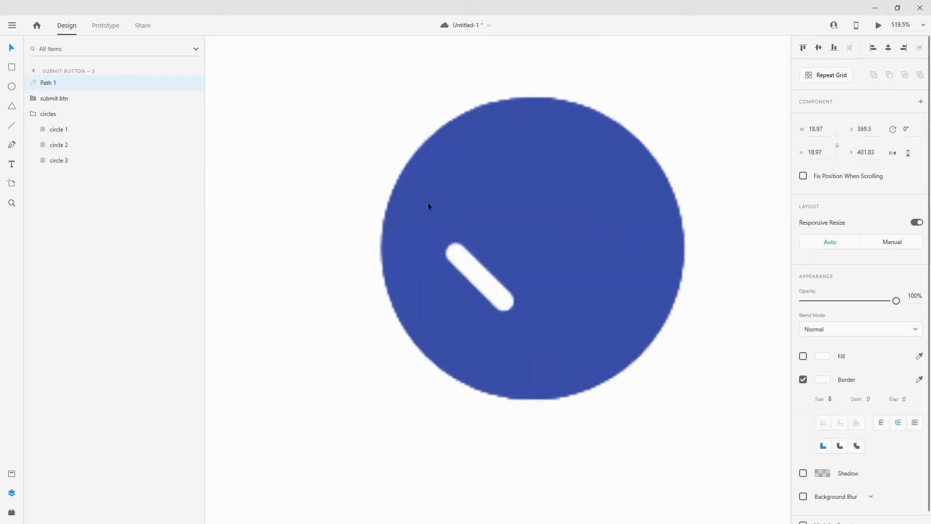
scroll(502, 300, up, 4)
double_click(507, 303)
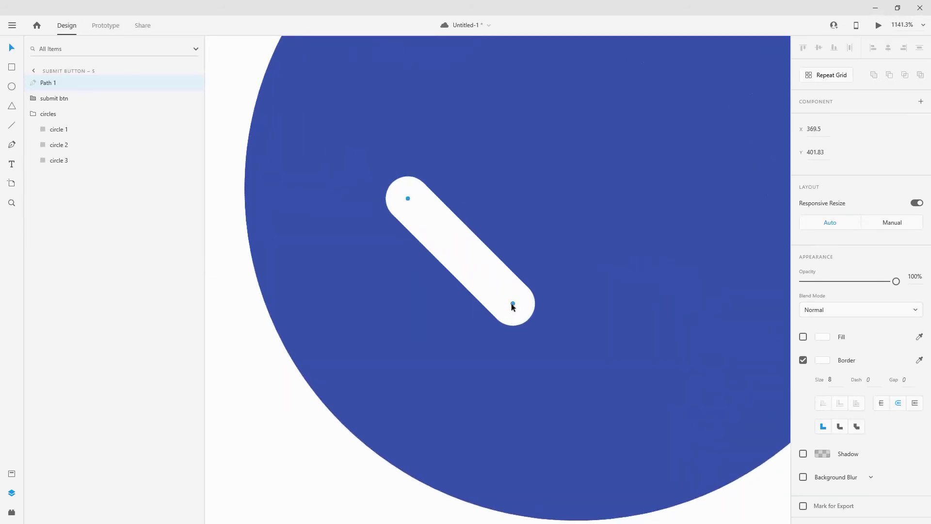
mouse_move(514, 308)
mouse_down()
mouse_move(433, 238)
mouse_move(408, 199)
mouse_up()
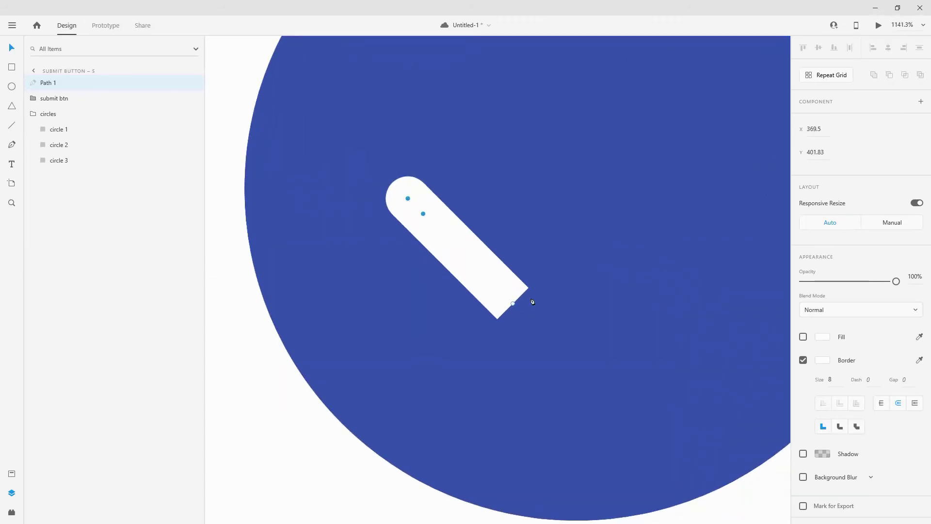
drag(512, 304, 409, 198)
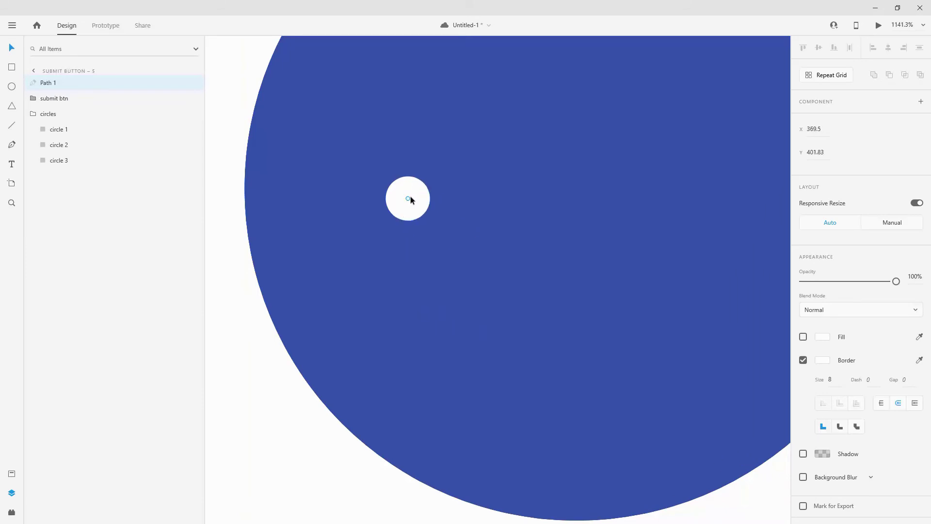
drag(896, 282, 803, 281)
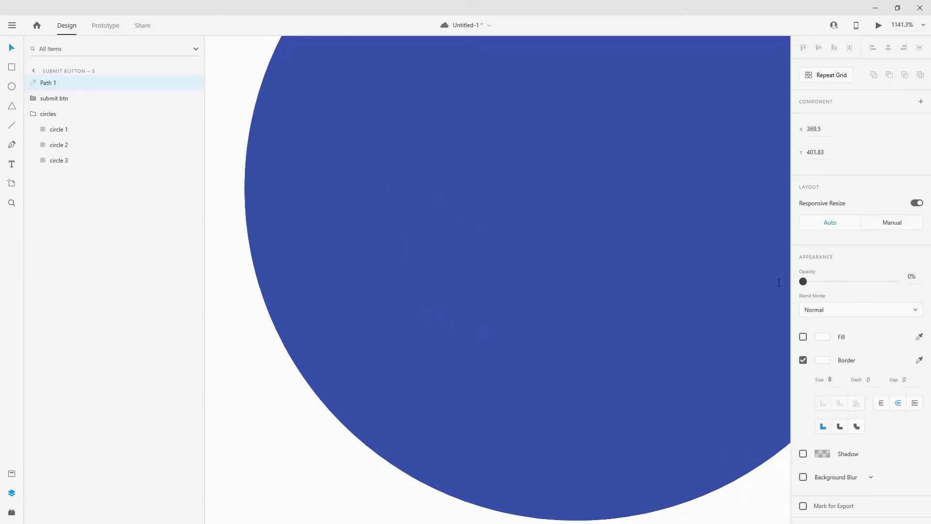
scroll(388, 245, down, 15)
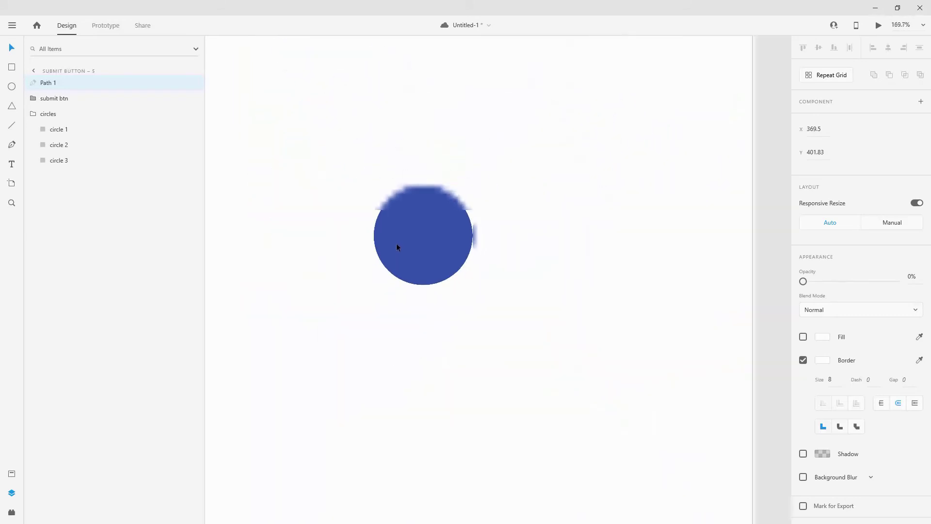
scroll(397, 243, down, 4)
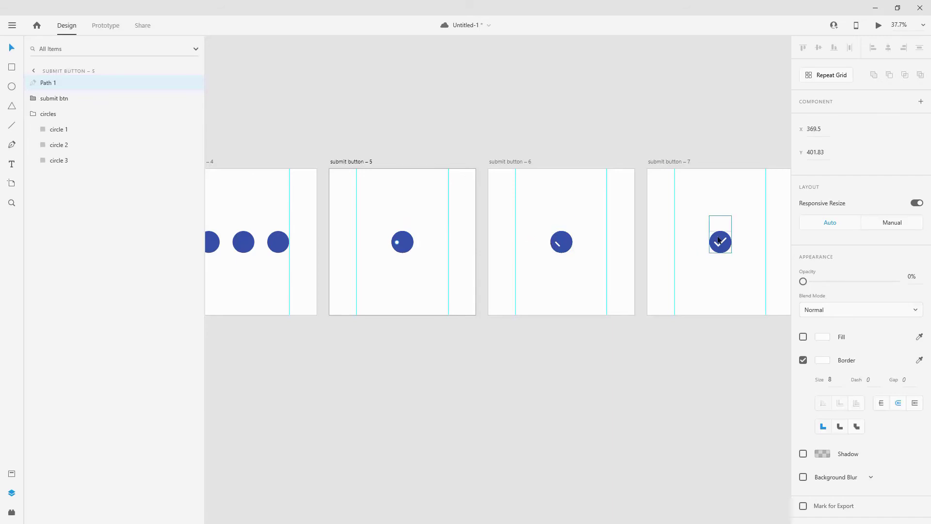
Clear the selection and fit all eight submit button artboards in view.
drag(673, 124, 592, 63)
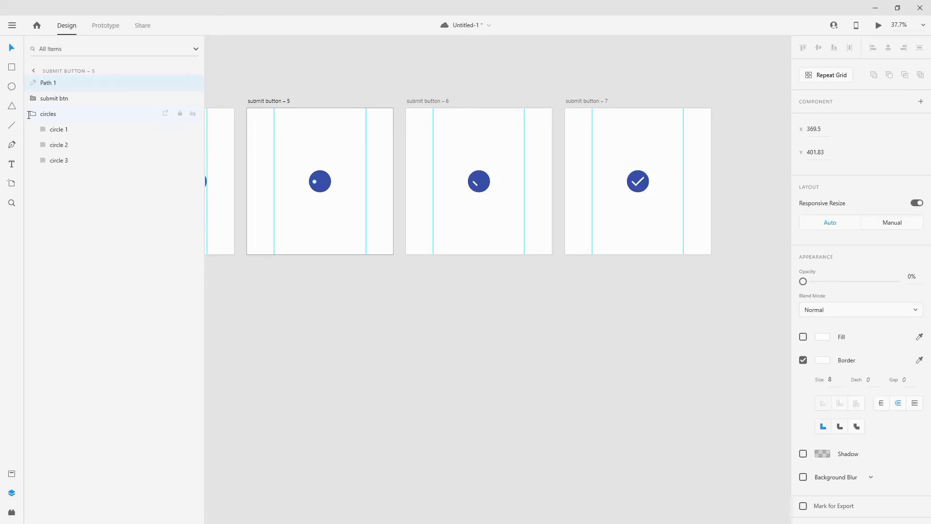
click(30, 115)
click(524, 57)
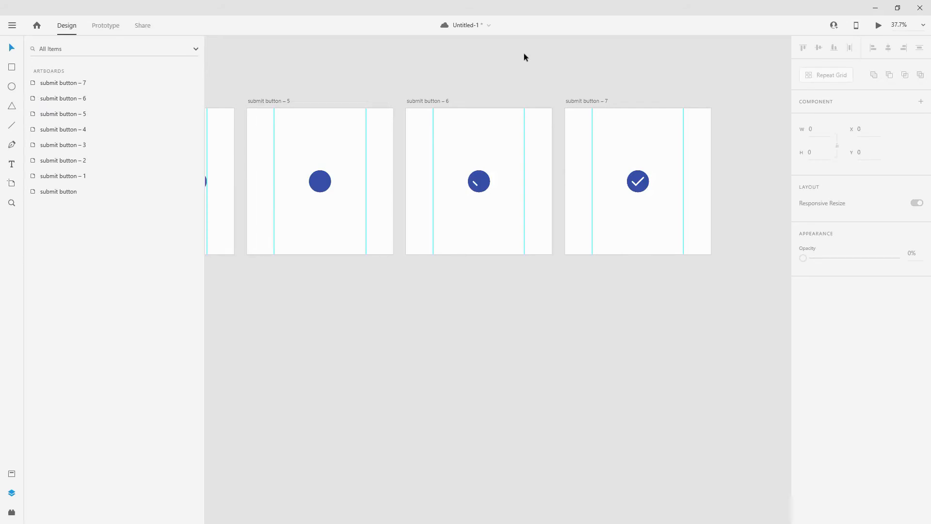
key(ctrl+0)
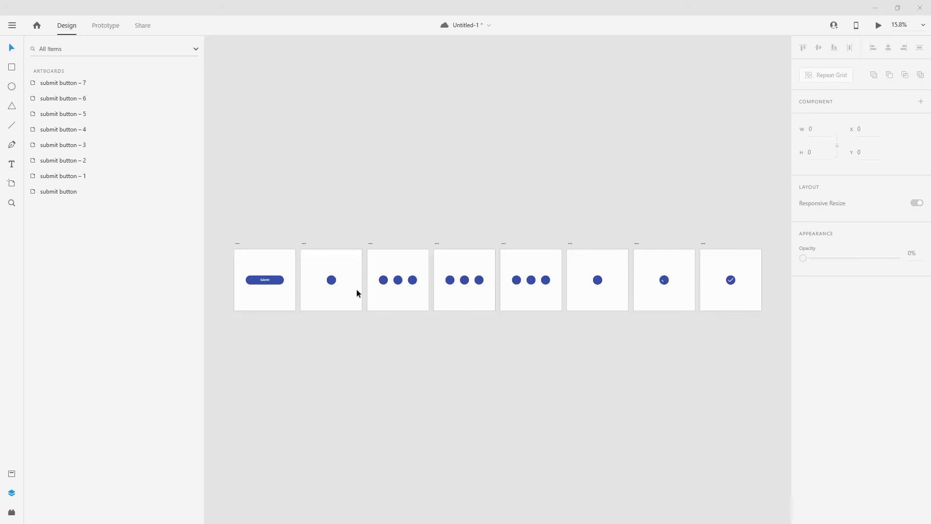
Link Submit to submit button – 1 (Auto-Animate, Ease In-Out, 0.6 s), then link – 1 to – 2.
click(104, 25)
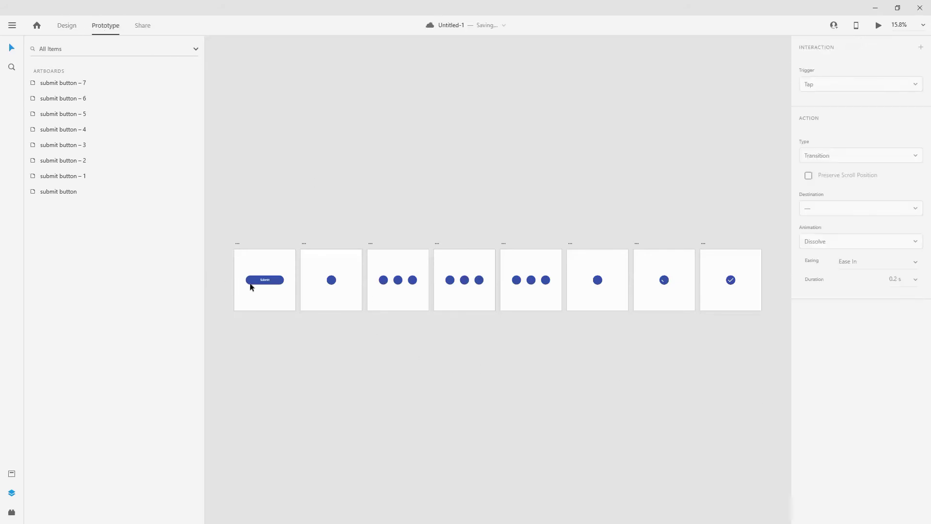
click(274, 280)
drag(284, 280, 331, 286)
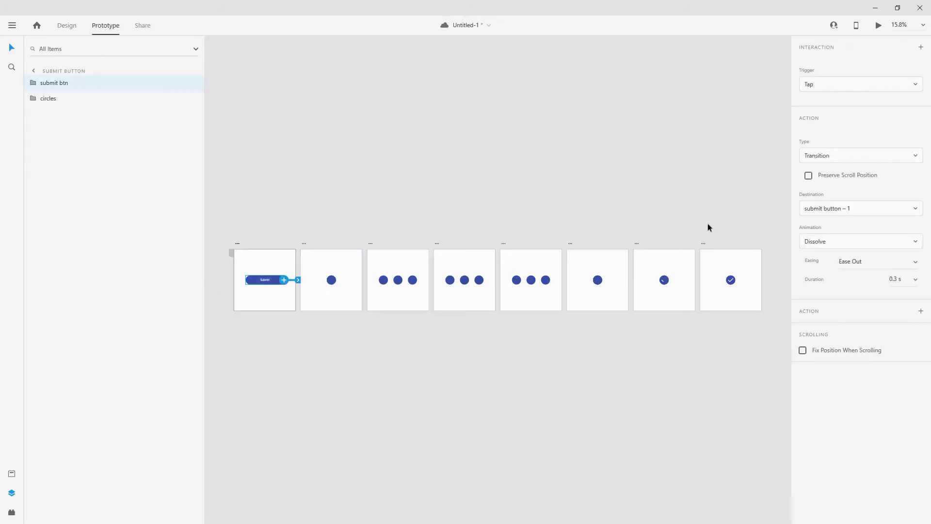
click(825, 155)
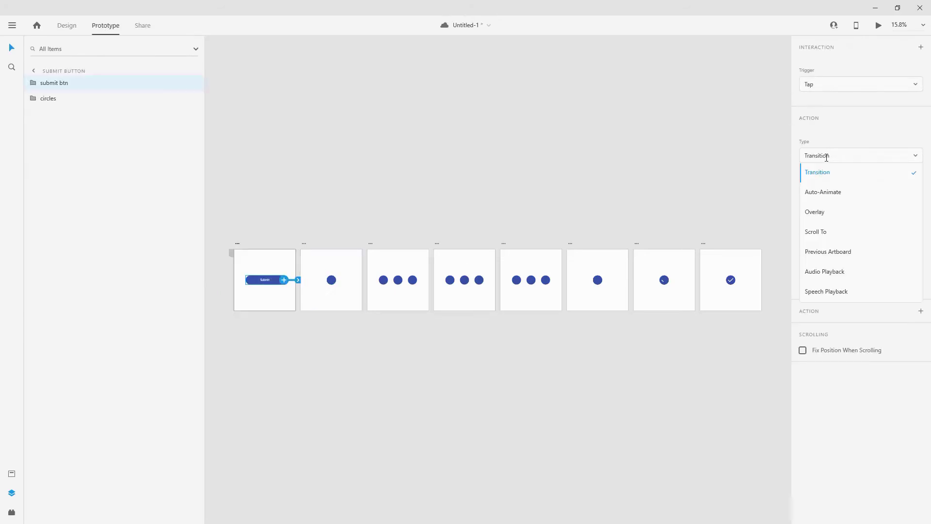
click(820, 197)
click(914, 208)
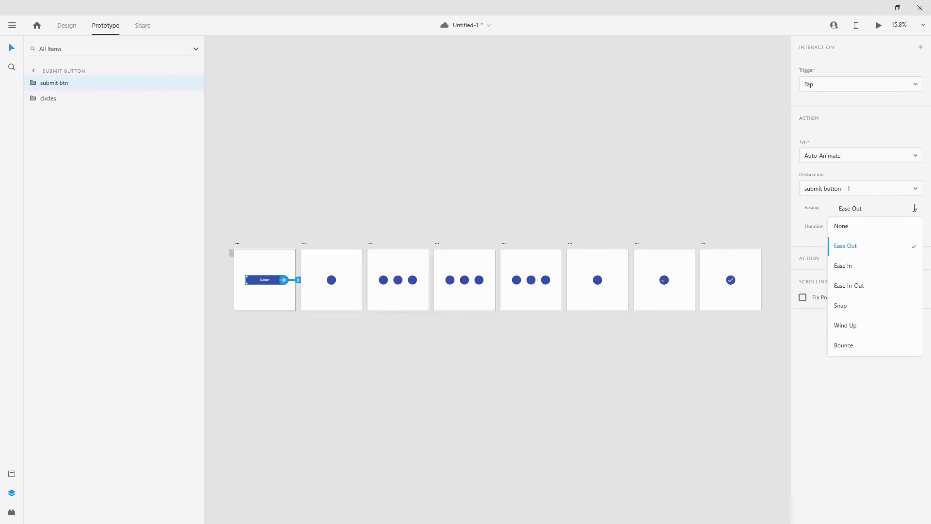
click(862, 285)
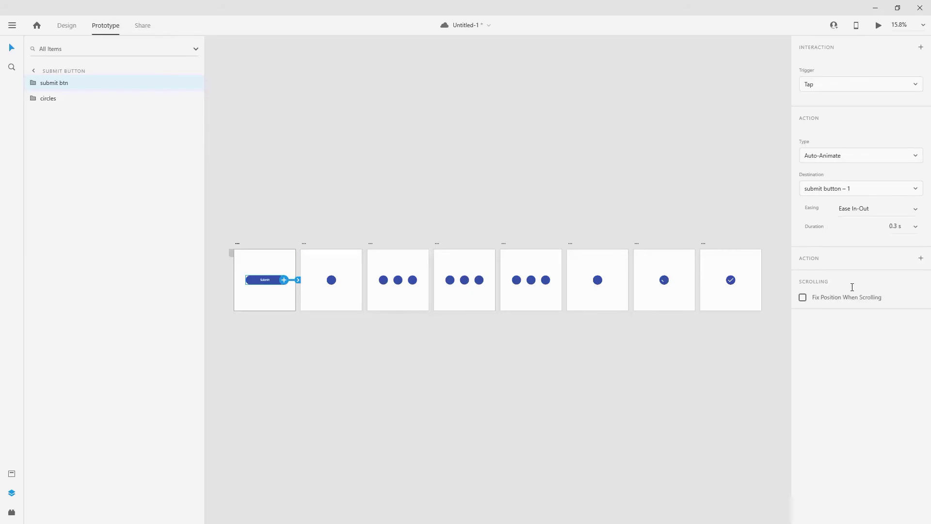
click(915, 226)
click(894, 282)
click(304, 243)
drag(364, 271, 415, 278)
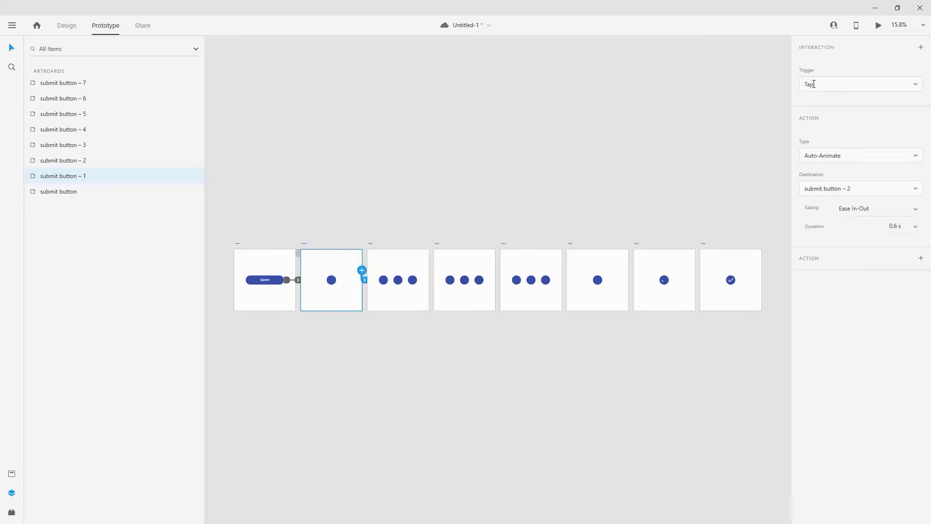
Make the – 1 to – 2 link a Time trigger with 0.6 s delay and Snap easing.
click(814, 84)
click(824, 141)
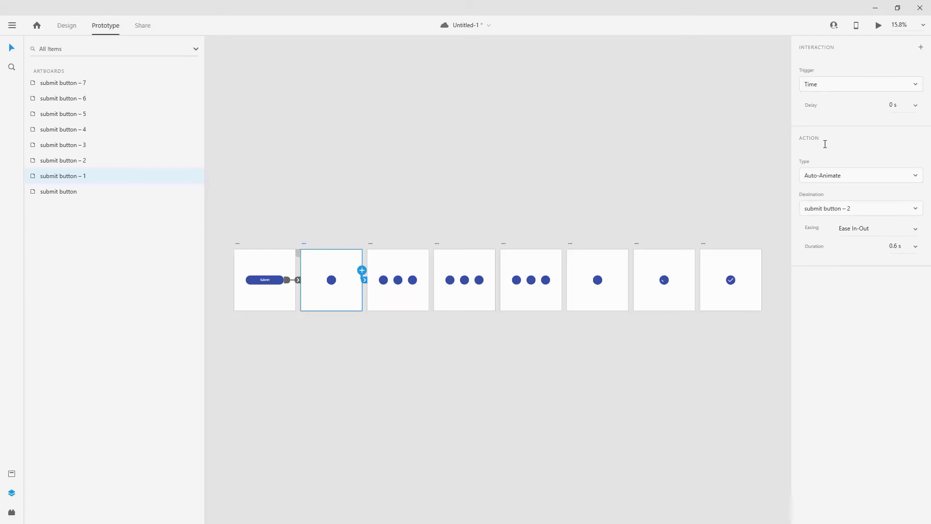
click(915, 105)
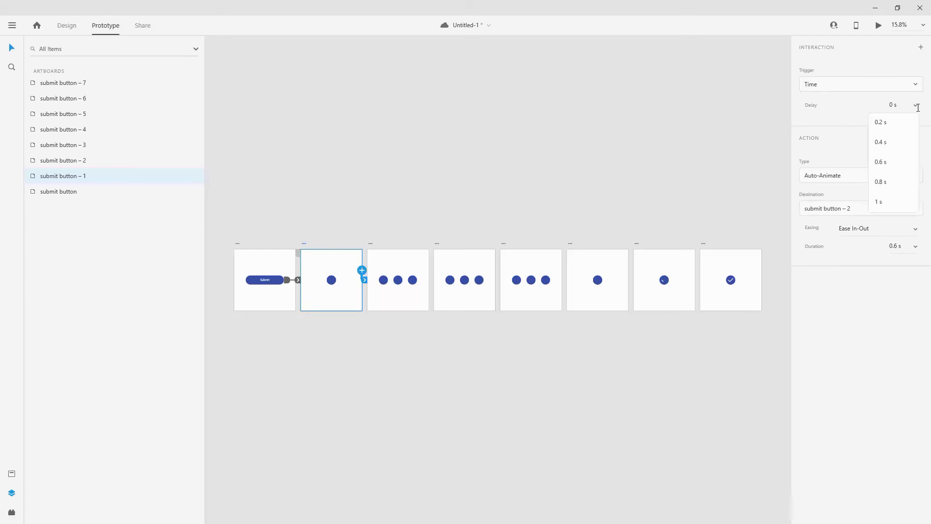
click(898, 161)
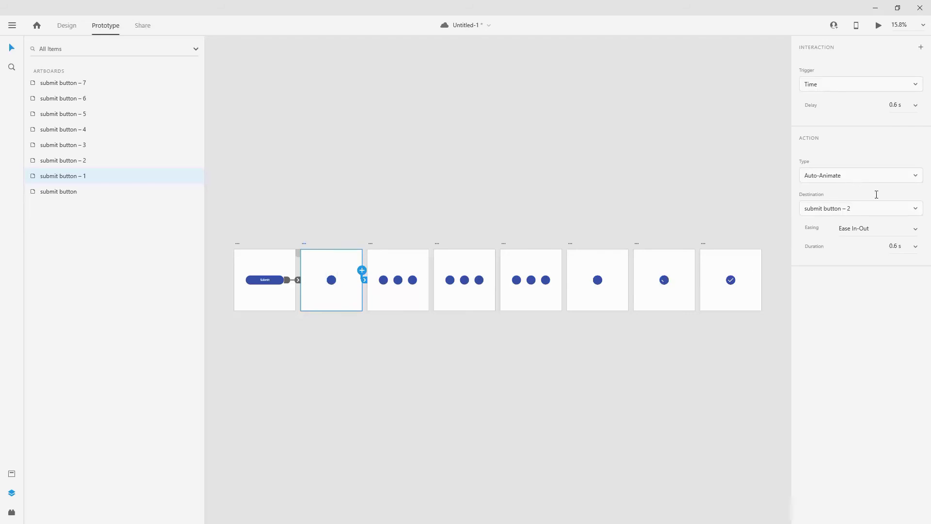
click(908, 233)
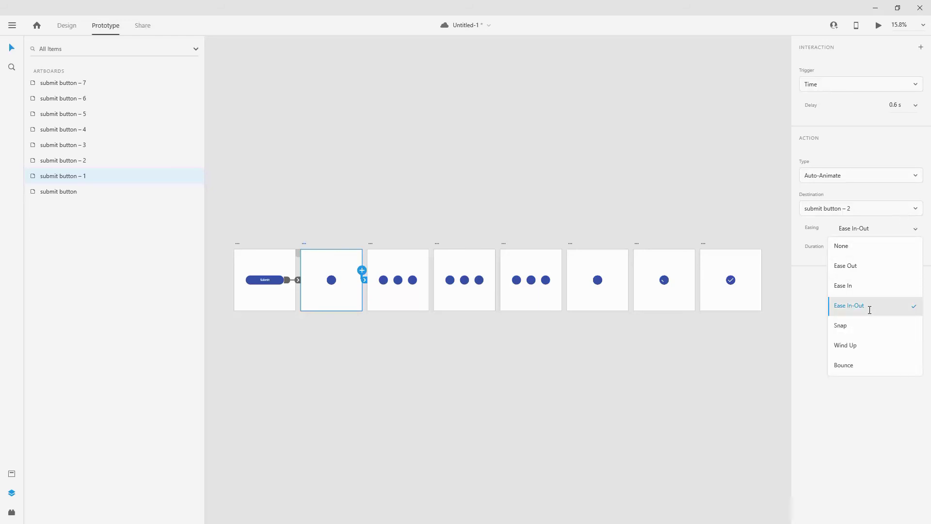
click(855, 325)
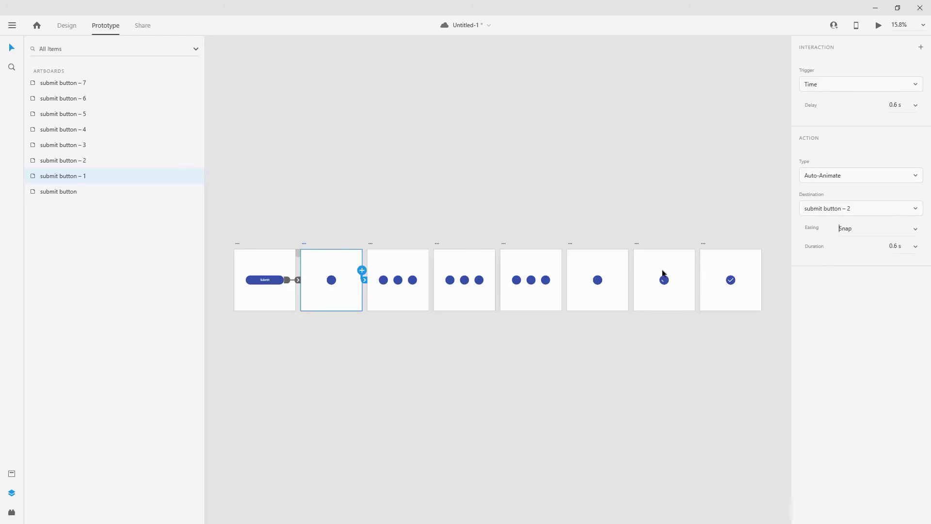
click(373, 244)
click(372, 243)
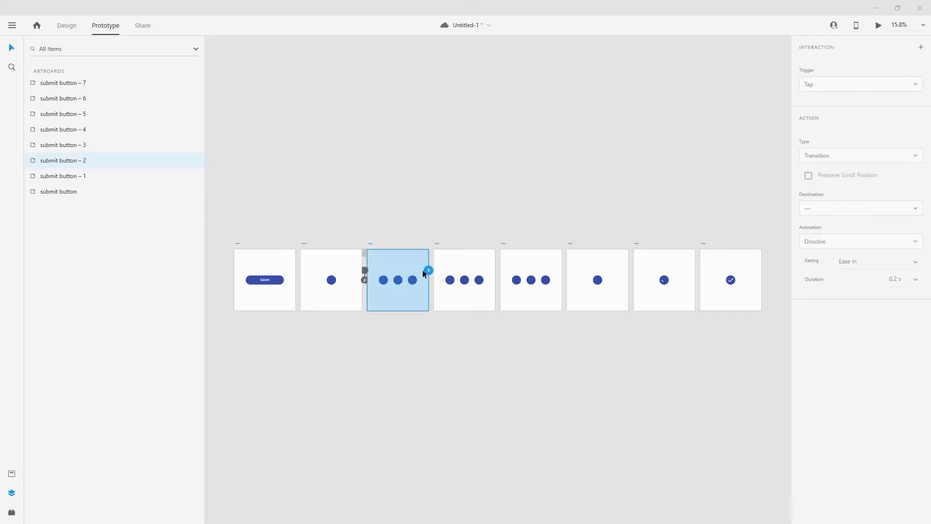
Link submit button – 2 to – 3 with a 0 s Time delay and Ease In-Out easing.
drag(429, 271, 469, 284)
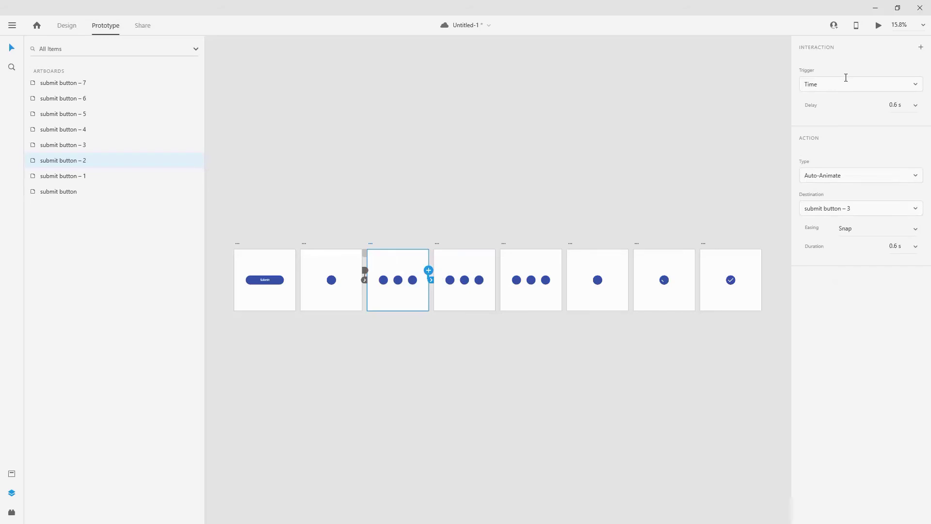
click(917, 106)
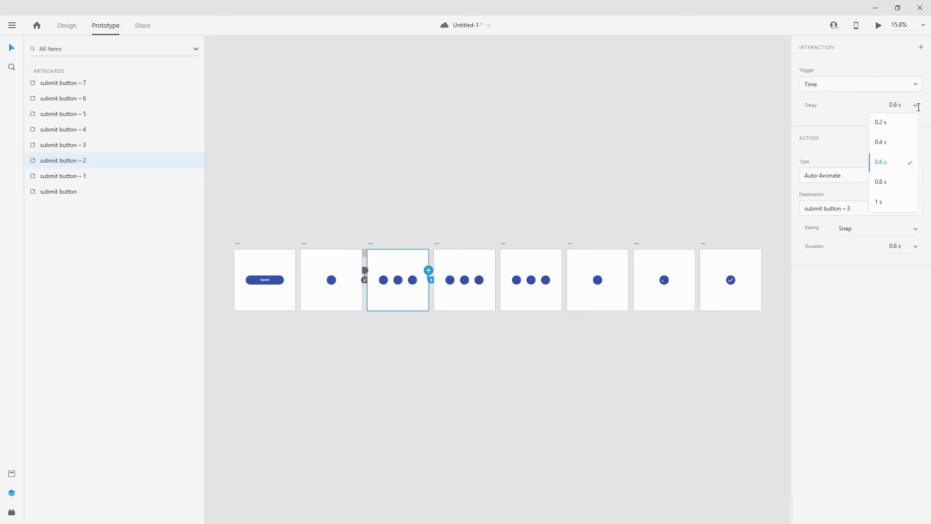
click(902, 104)
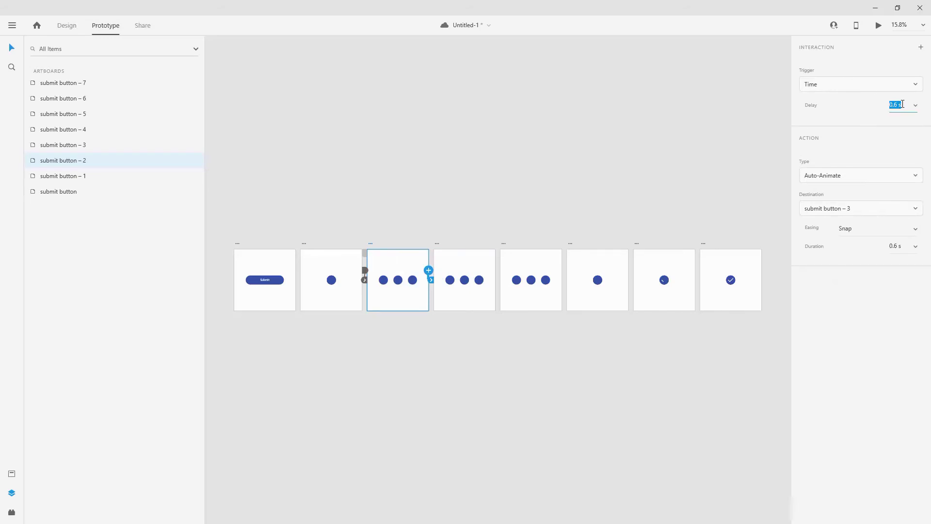
text(0.0)
key(Return)
click(916, 230)
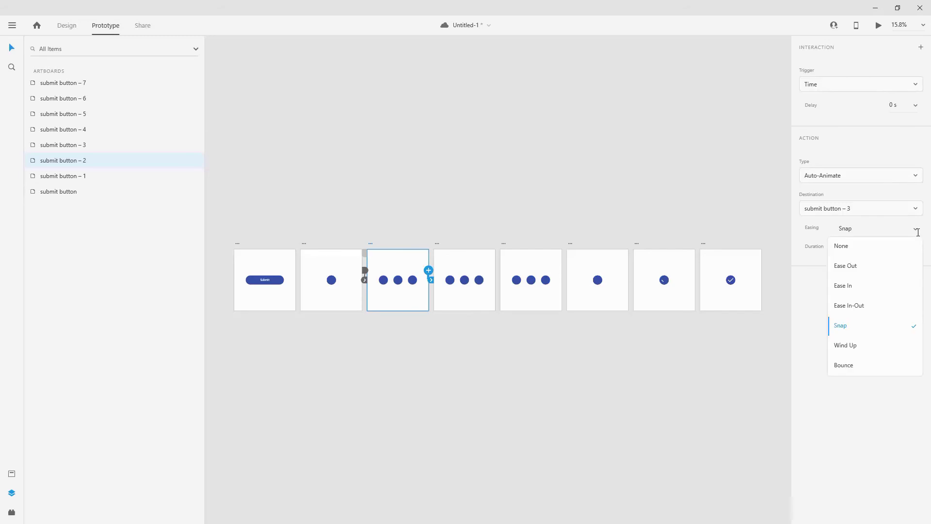
click(875, 304)
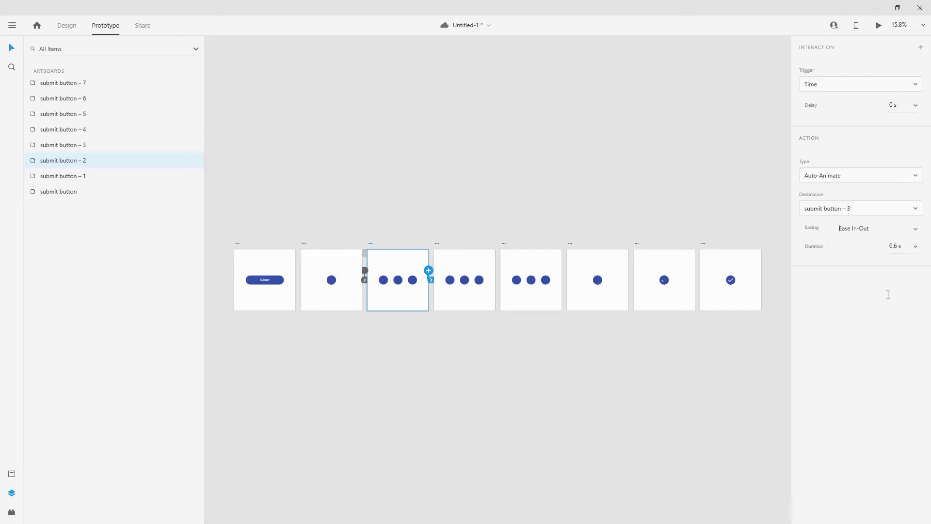
click(437, 246)
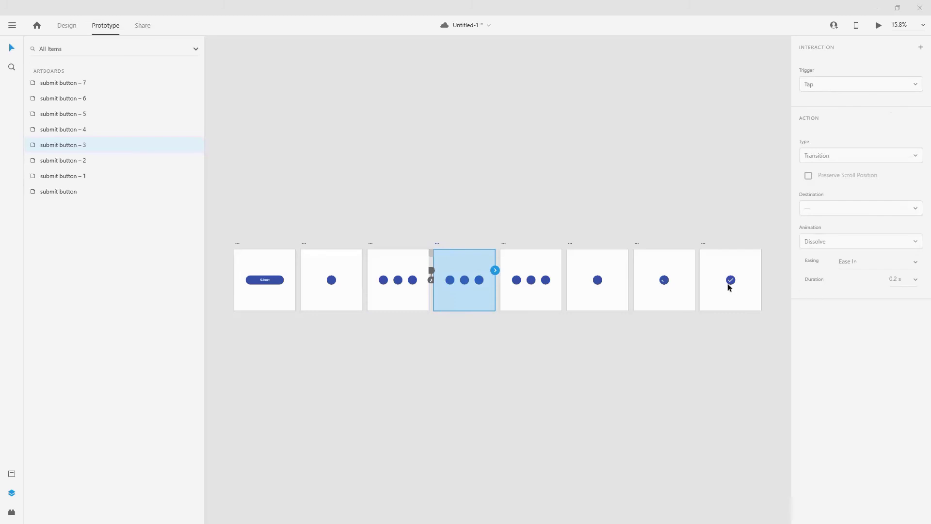
Link – 3 to – 4, then – 4 to – 5 with a 0.6 s delay and Snap easing.
drag(494, 269, 531, 281)
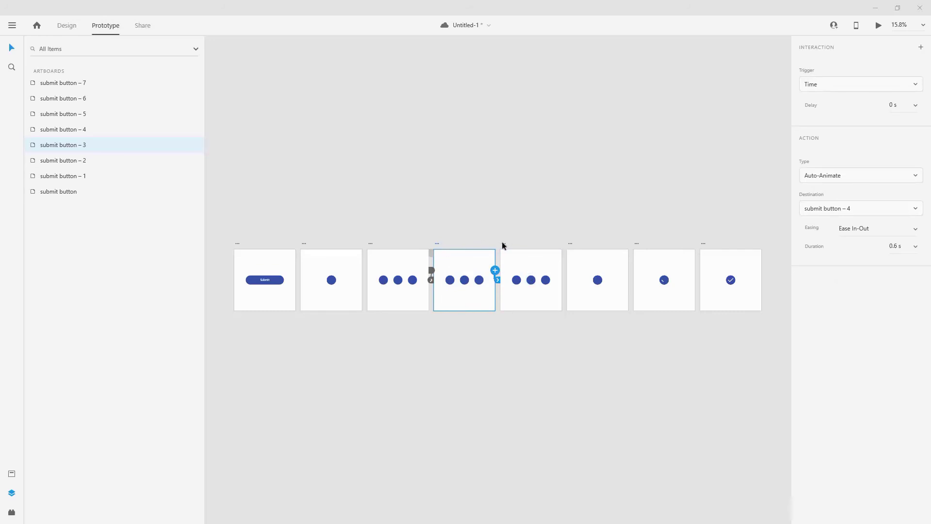
click(534, 256)
drag(561, 275, 605, 283)
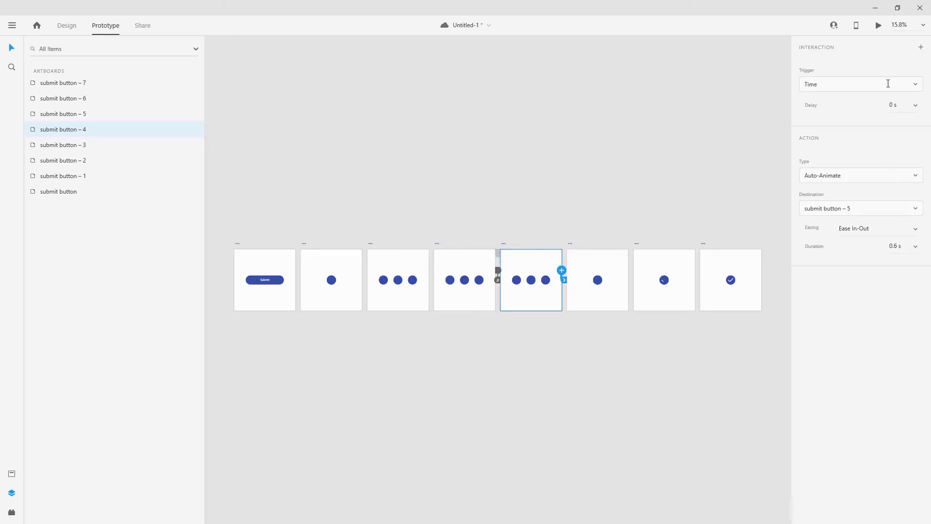
click(916, 105)
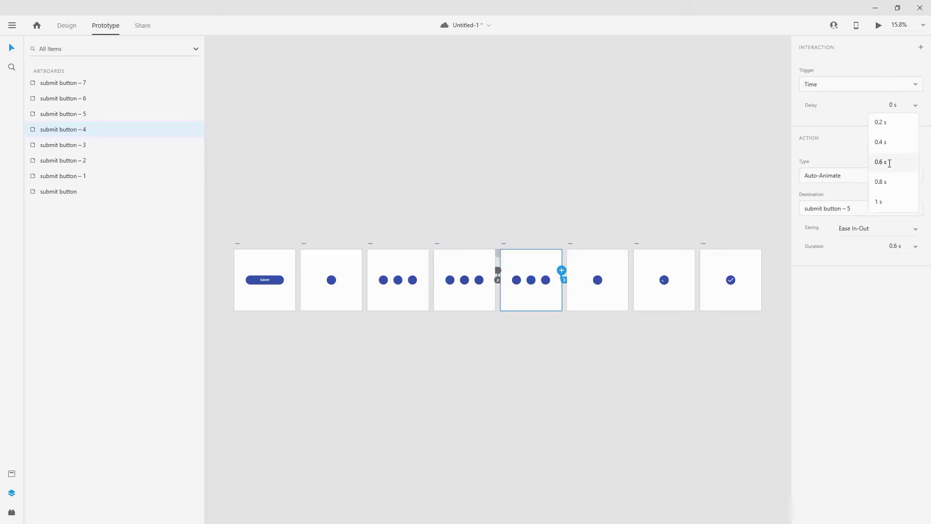
click(890, 161)
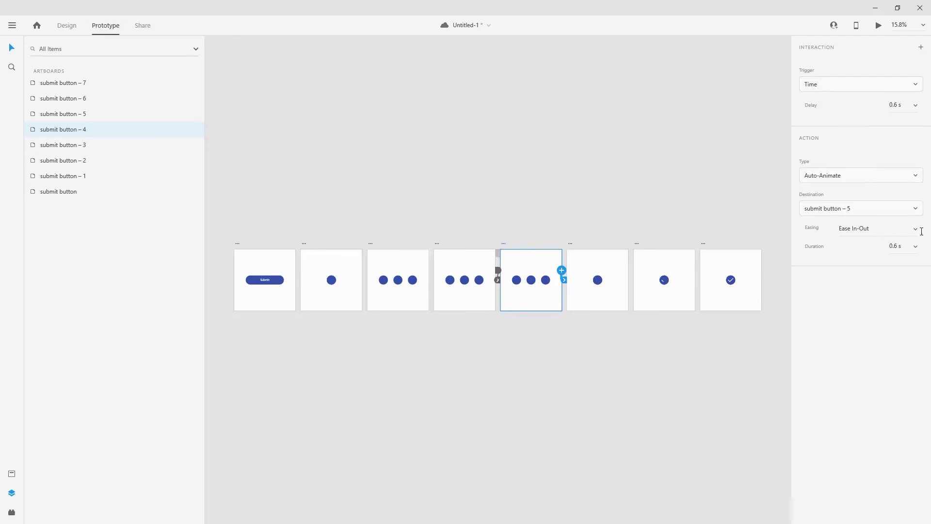
click(921, 231)
click(864, 323)
click(572, 244)
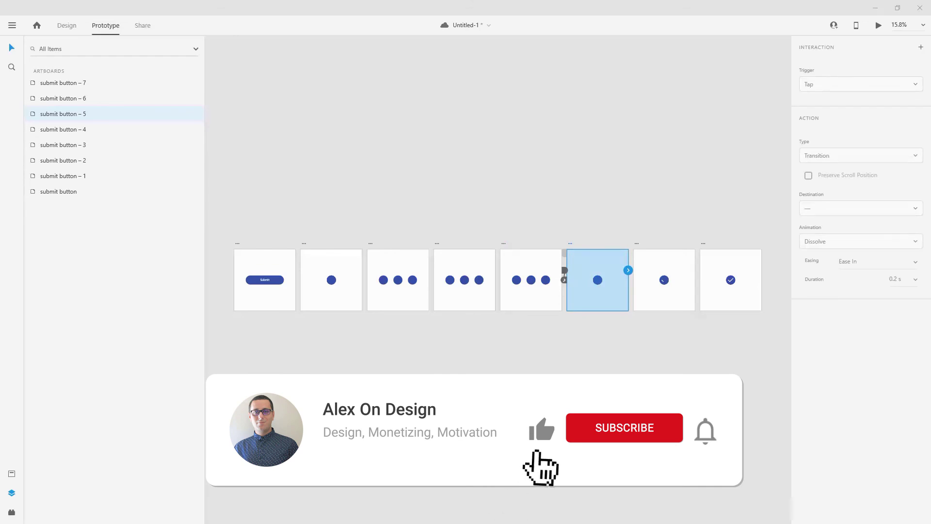
Wire submit button – 5 to – 6 with 0 s delay and Ease In-Out, then wire – 6 to – 7.
drag(628, 270, 664, 280)
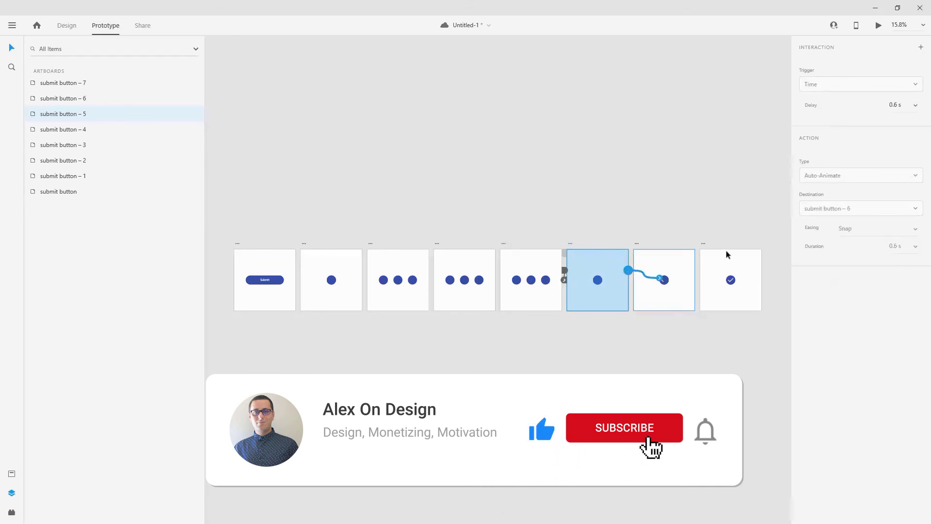
click(904, 106)
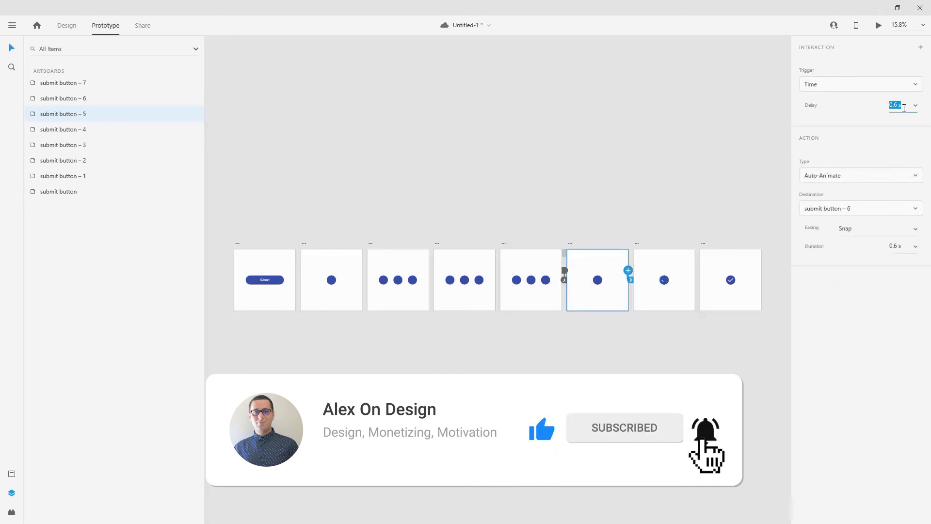
text(0)
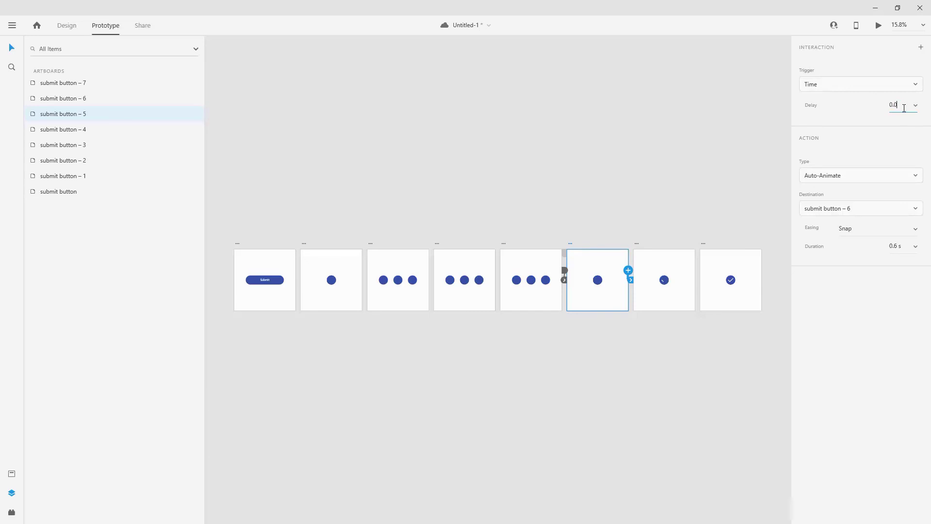
key(Return)
click(905, 226)
click(870, 306)
click(662, 241)
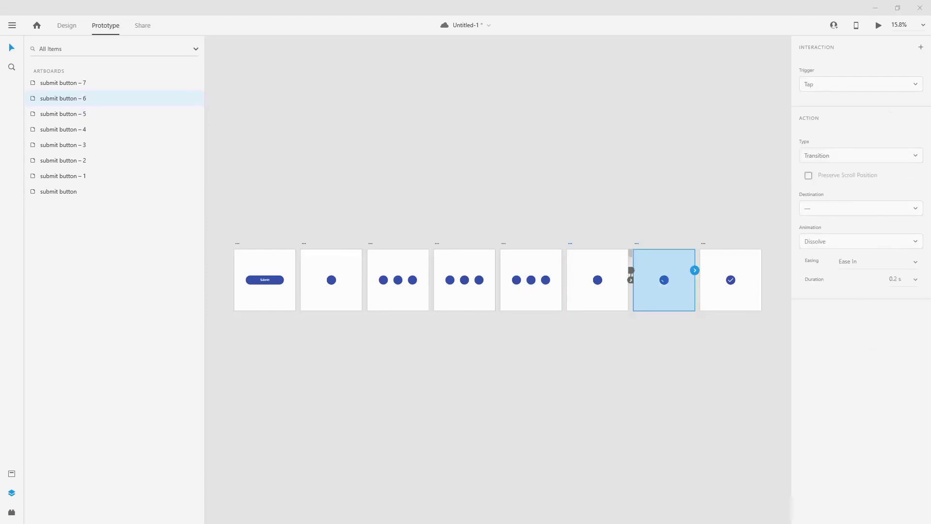
drag(695, 270, 732, 279)
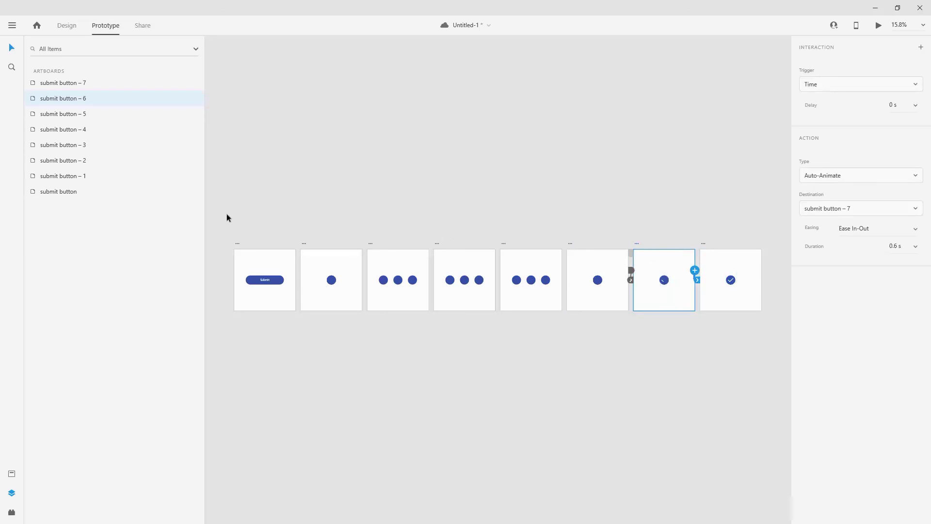
Preview from the Submit artboard maximized, tapping Submit twice to play the loading animation.
click(237, 242)
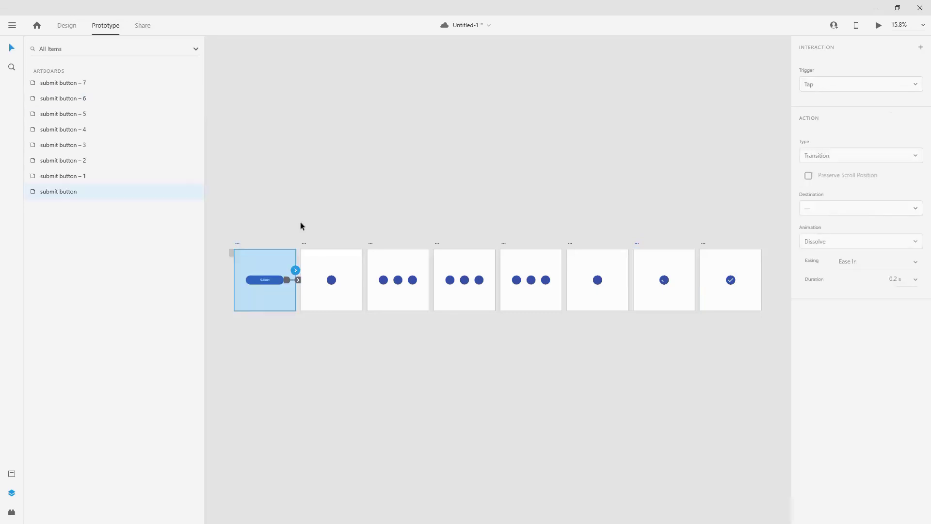
click(879, 25)
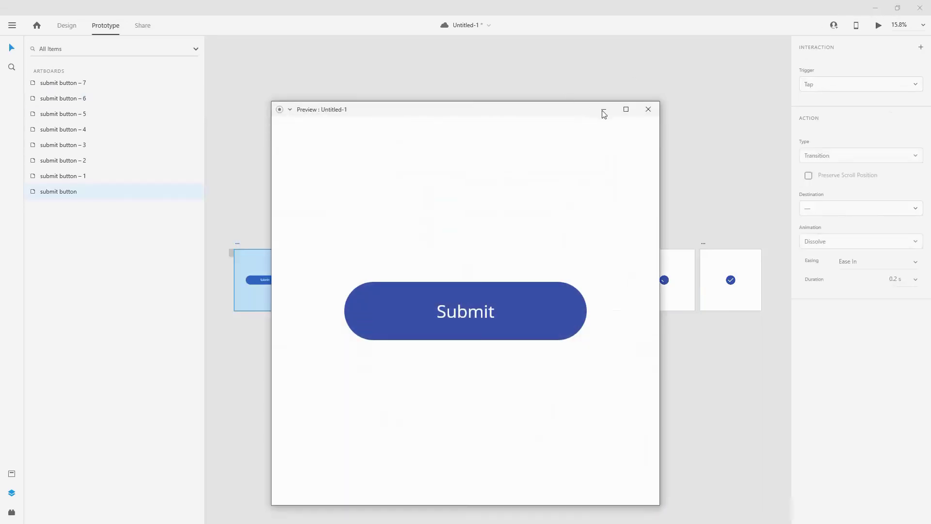
click(626, 109)
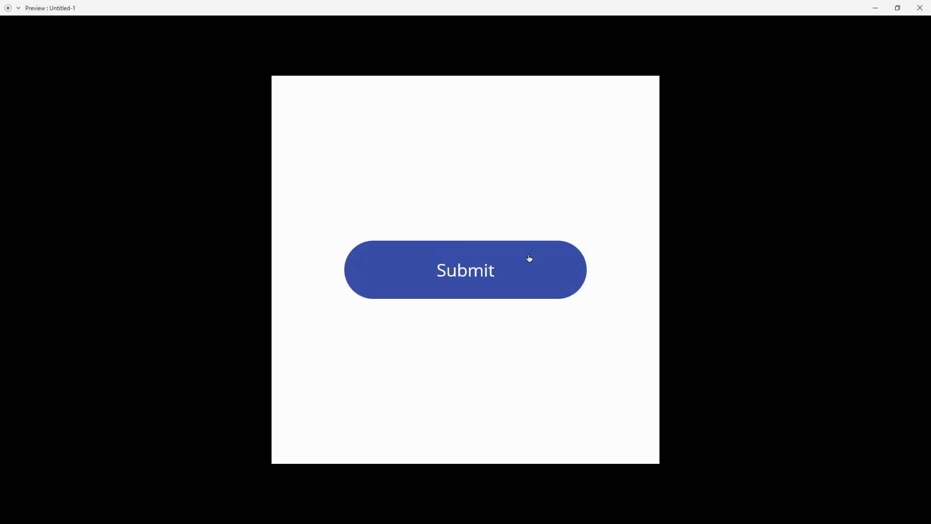
click(521, 274)
click(484, 262)
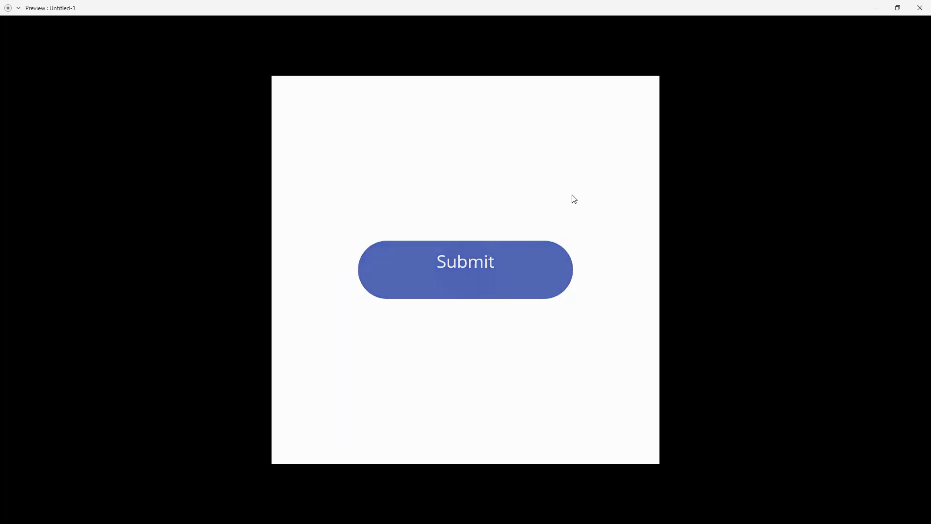